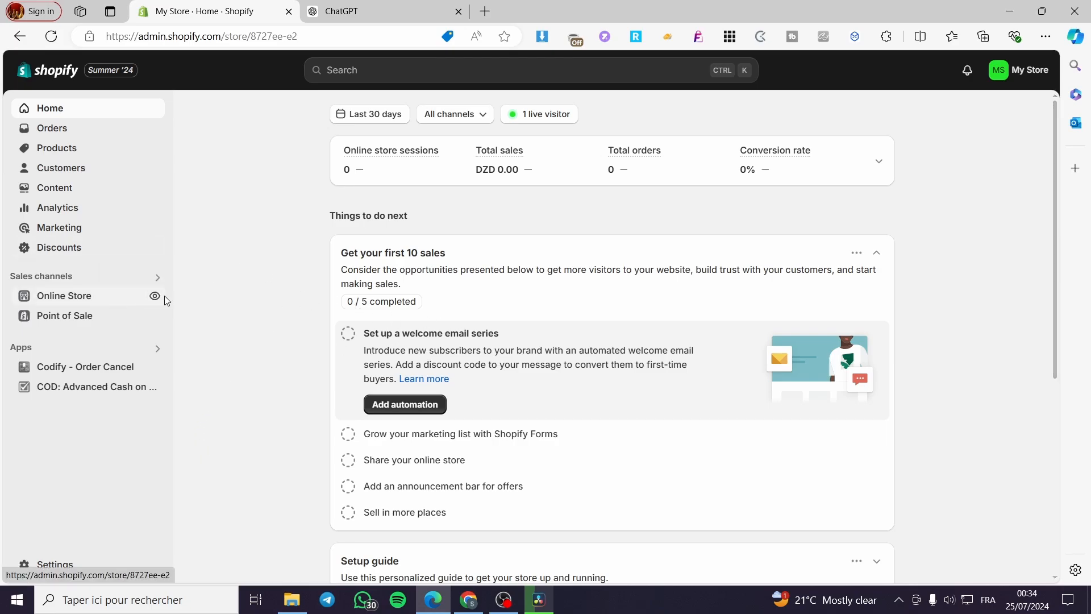
- View the live storefront to check its displayed store name, then return to the store admin
left_click(155, 296)
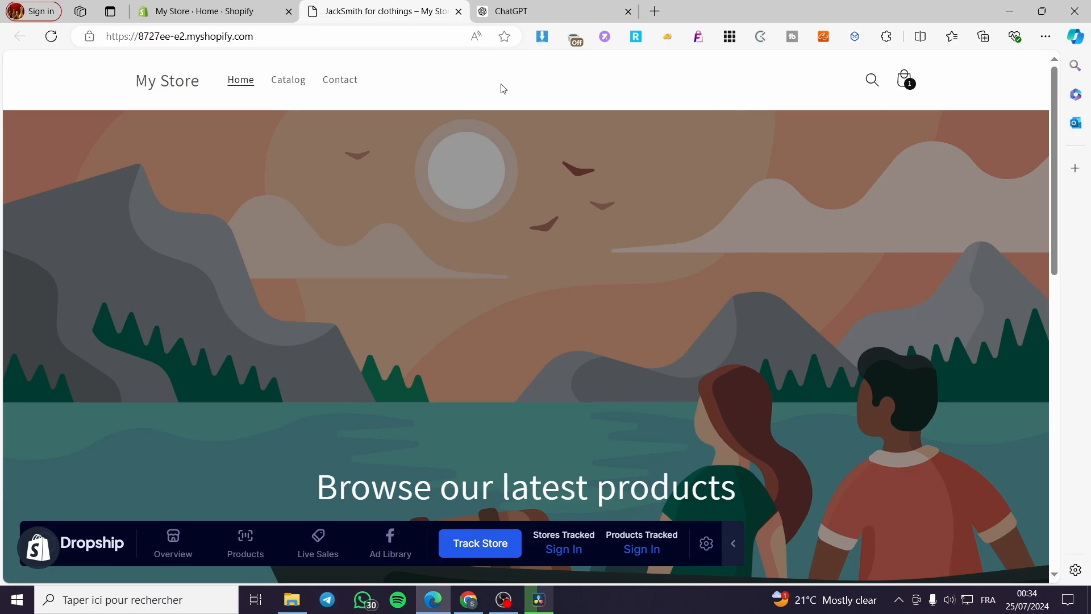
left_click(250, 8)
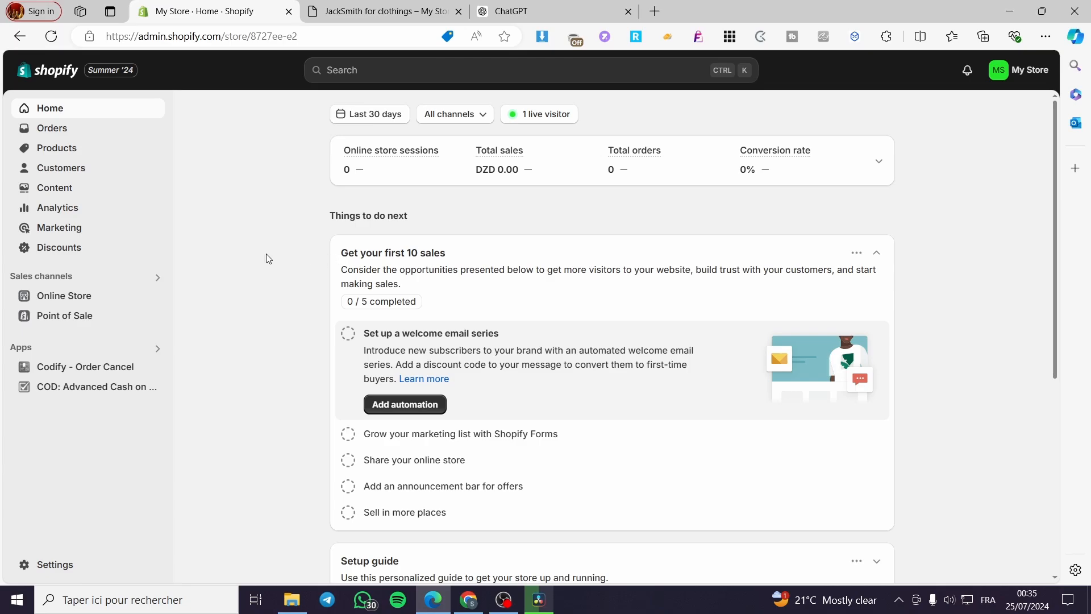
left_click(355, 10)
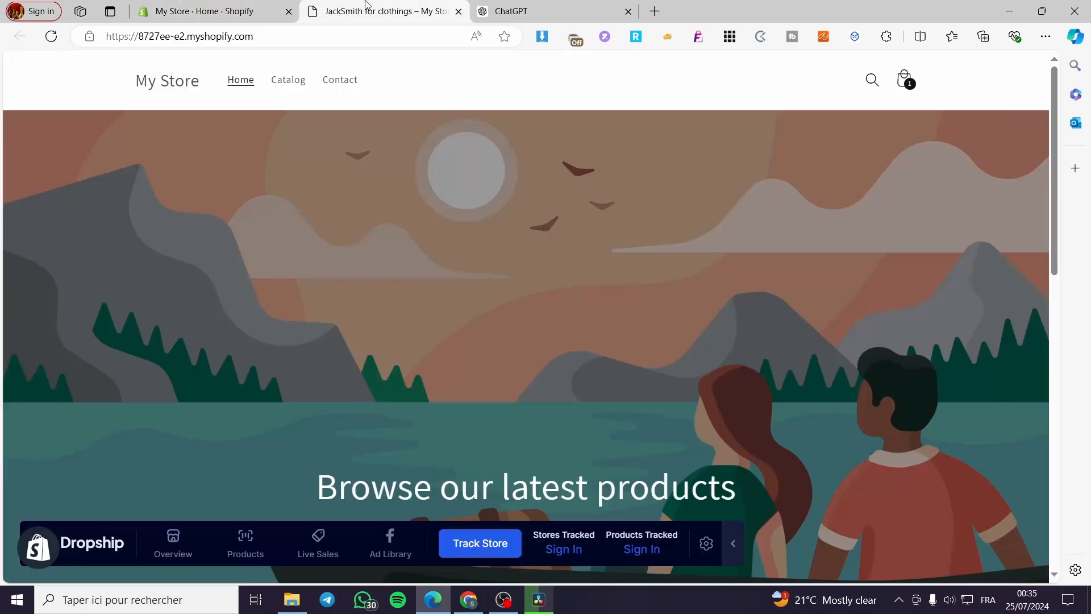
left_click(187, 10)
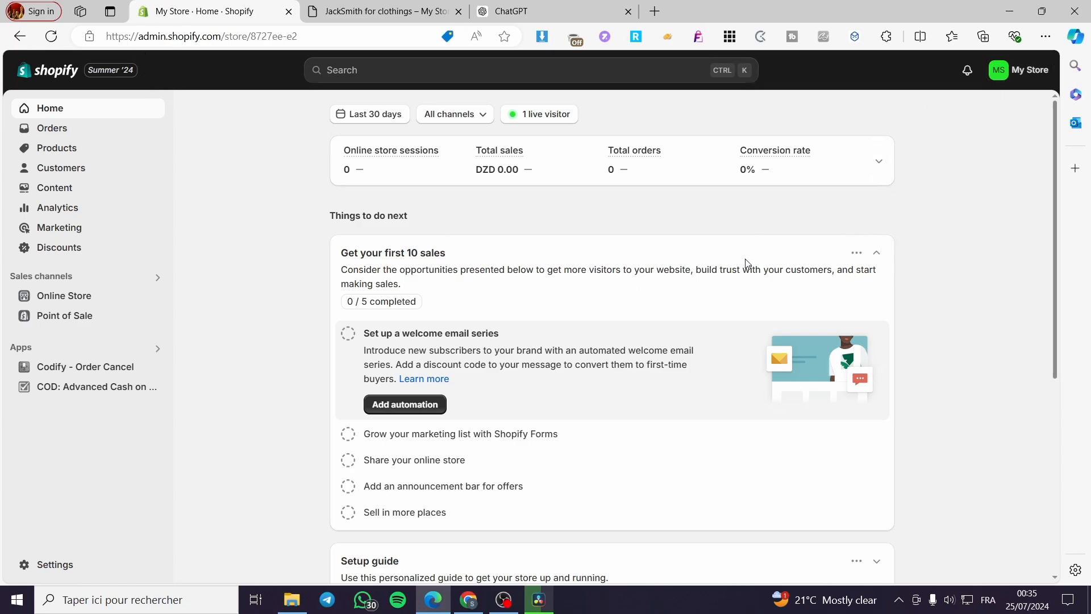
- Change the store name to "Jack Smith Clothings" in the store's general settings and try to save the profile
left_click(57, 565)
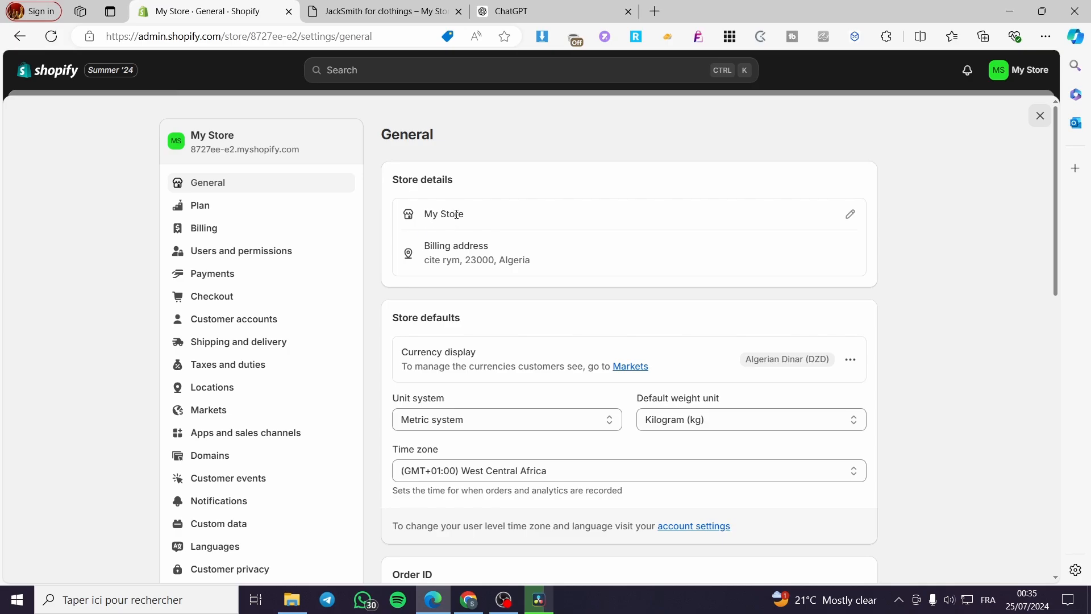
left_click(851, 215)
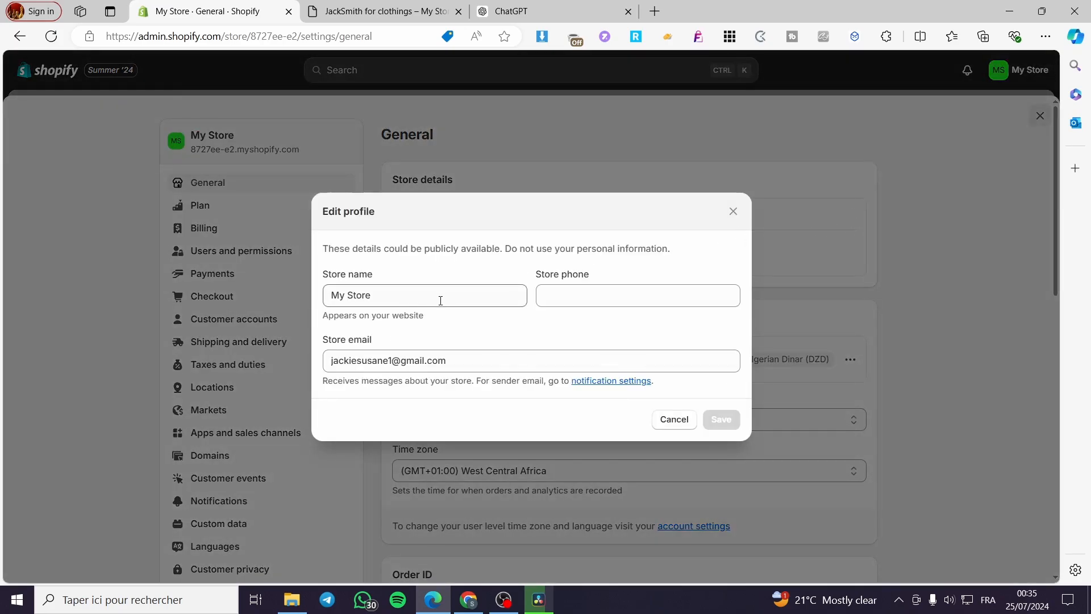
left_click_drag(405, 297, 314, 299)
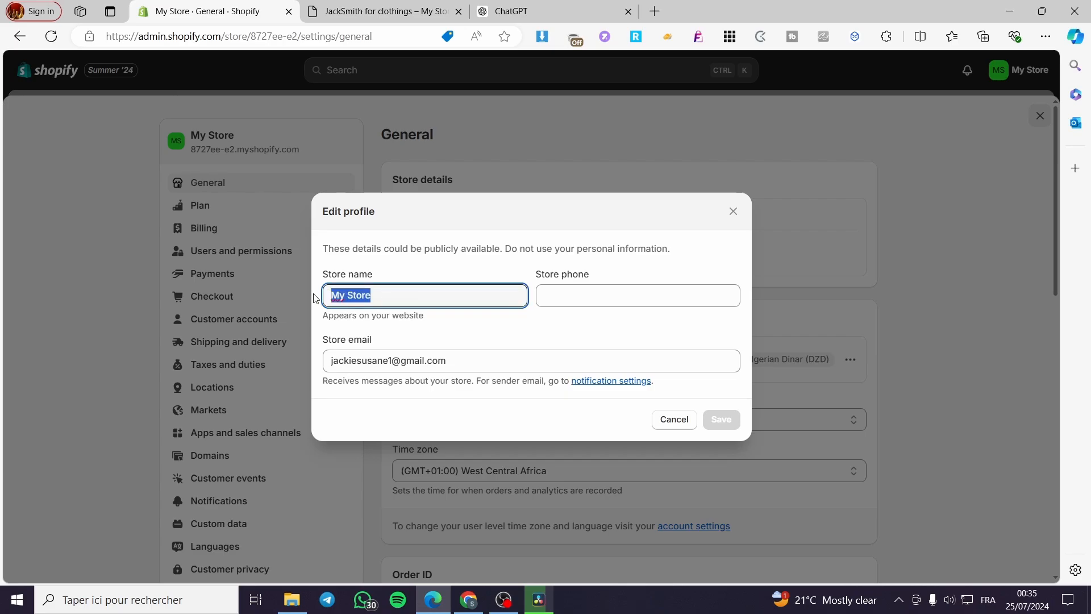
type("Jack")
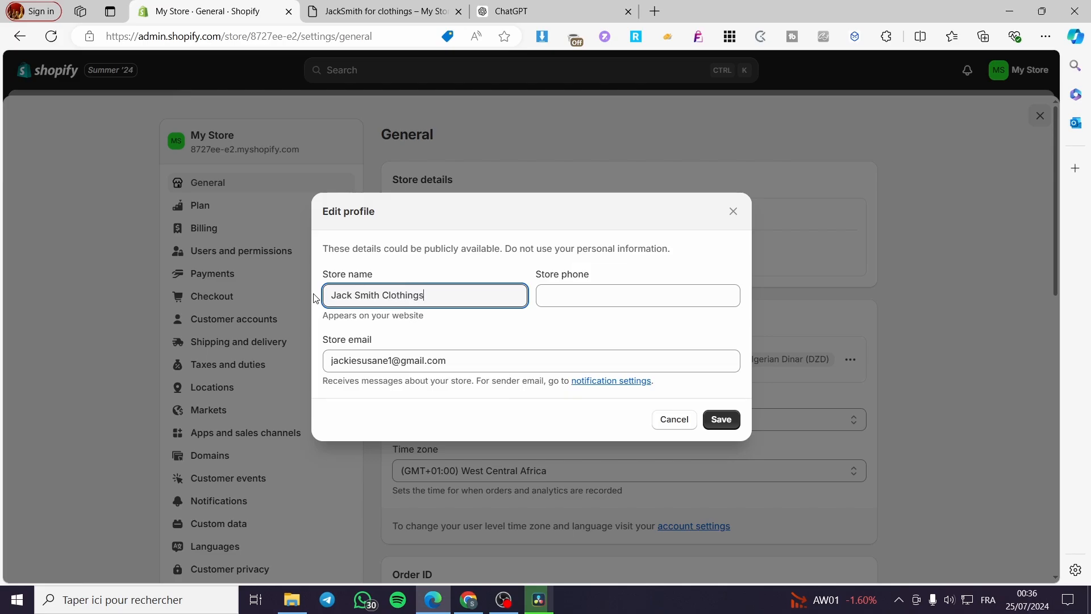
left_click(721, 419)
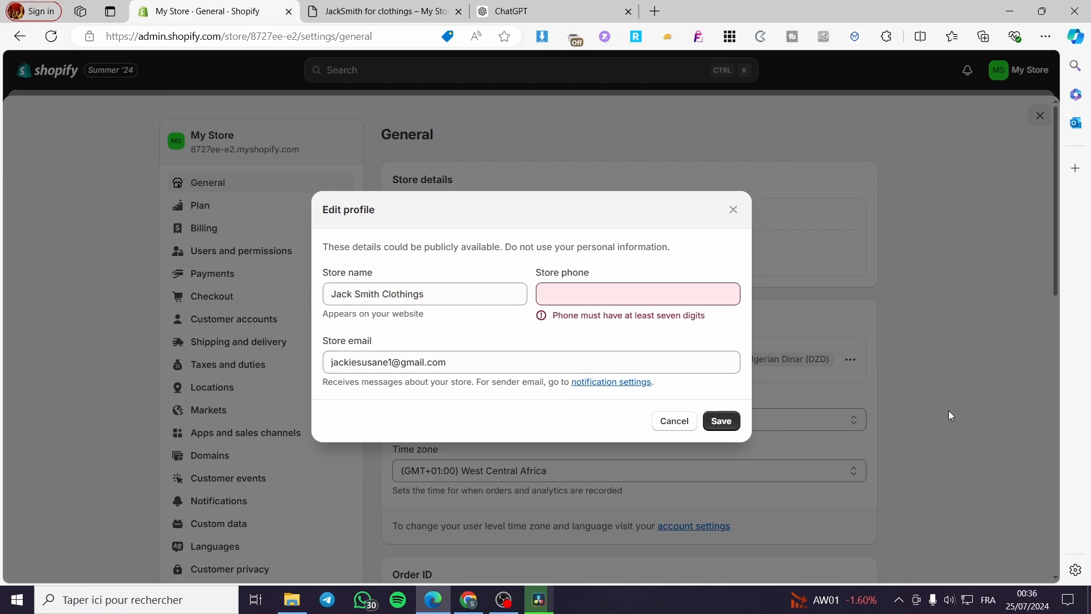
- Enter the store phone number in the store profile and save the changes
left_click(595, 301)
type("1234567")
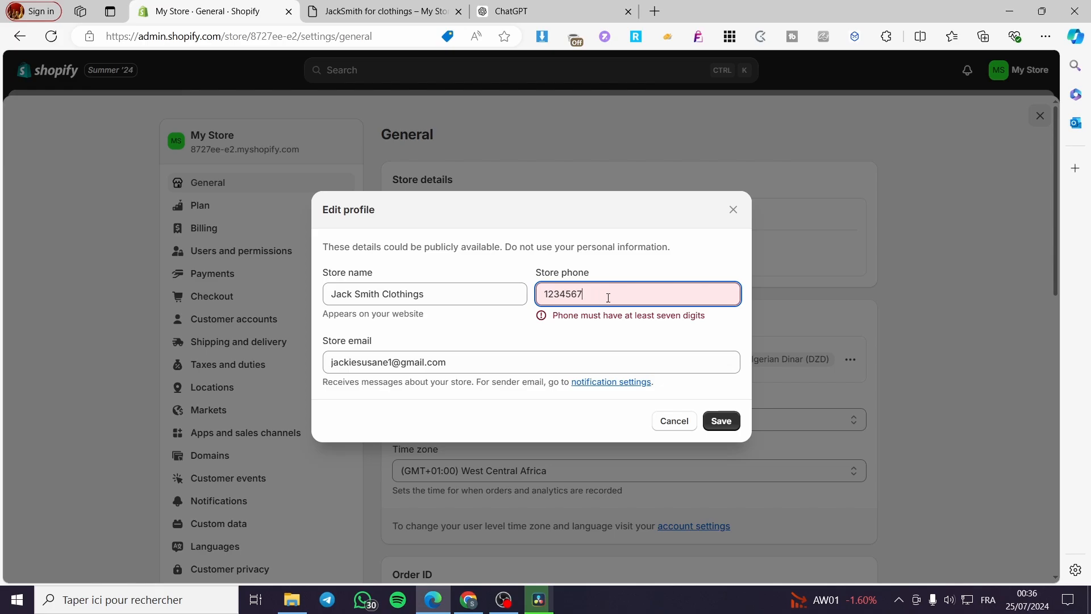
left_click(720, 421)
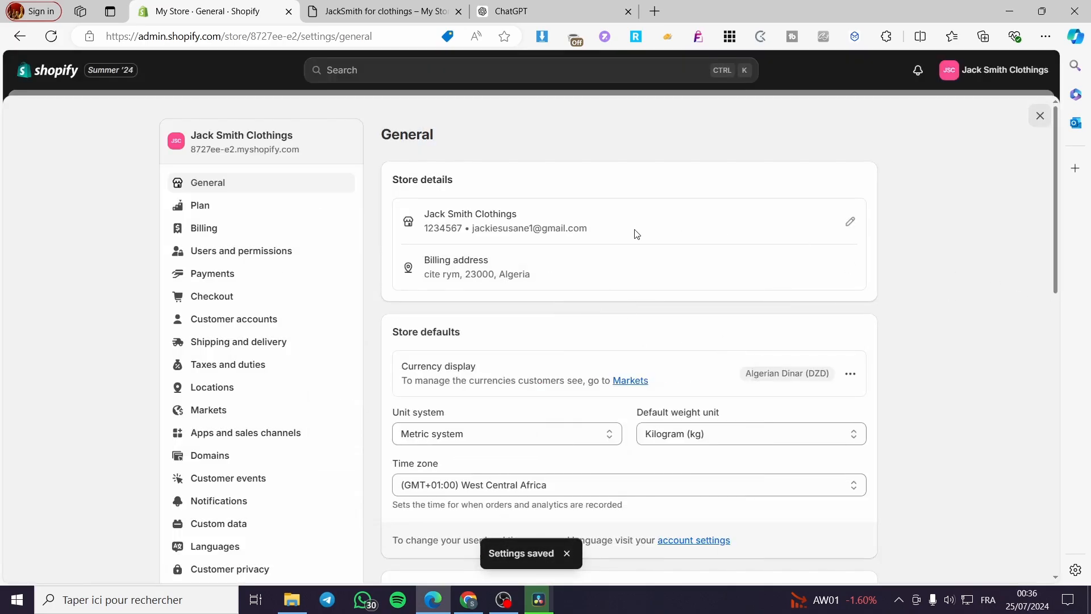
- Reload the live storefront to check the store name in its header, and return to the store admin
left_click(374, 10)
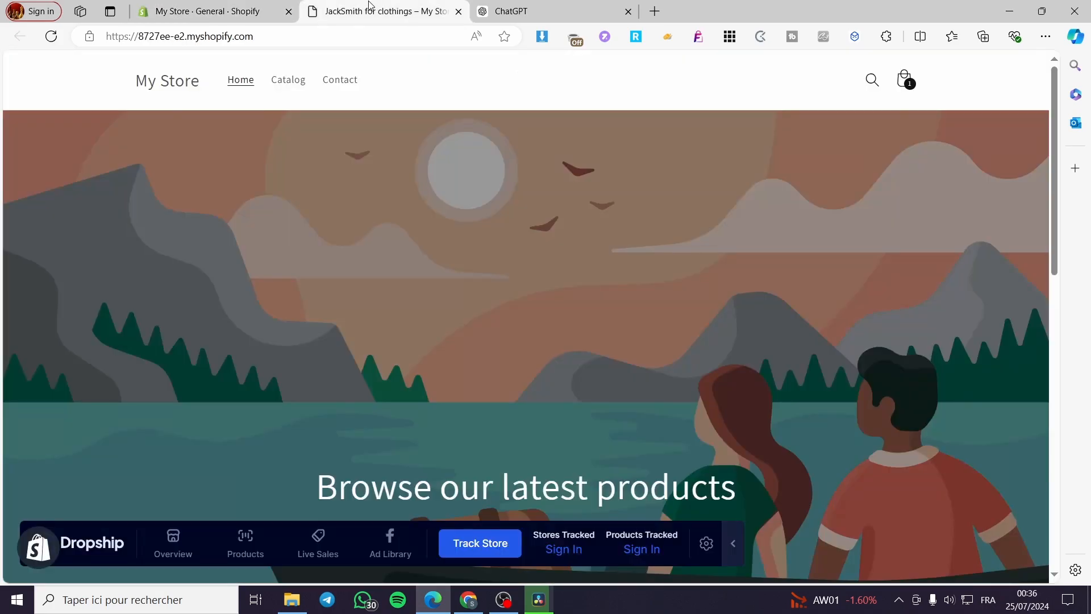
left_click(52, 36)
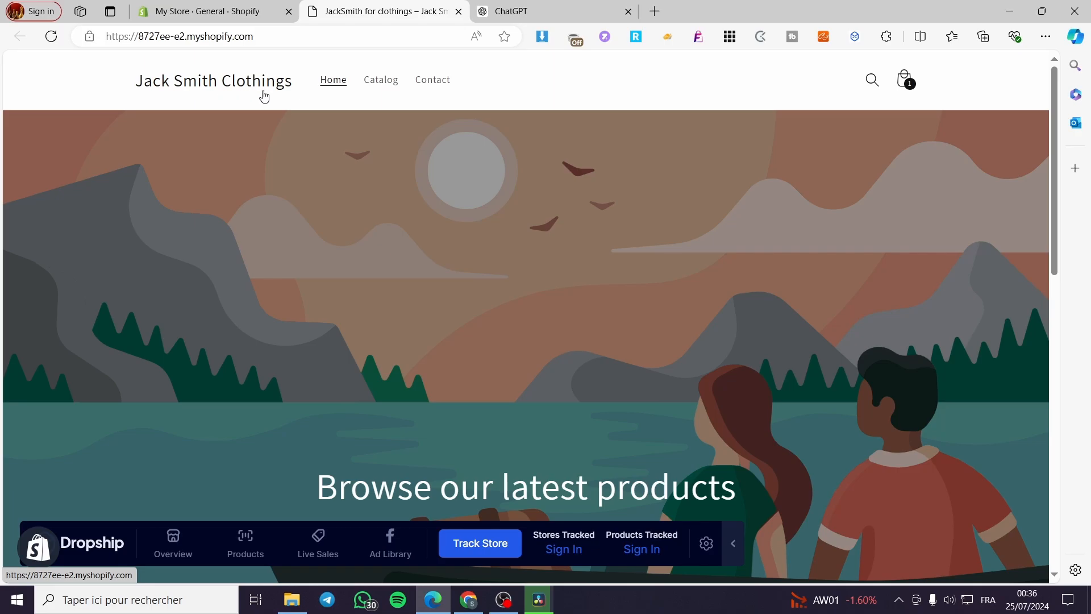
left_click(207, 10)
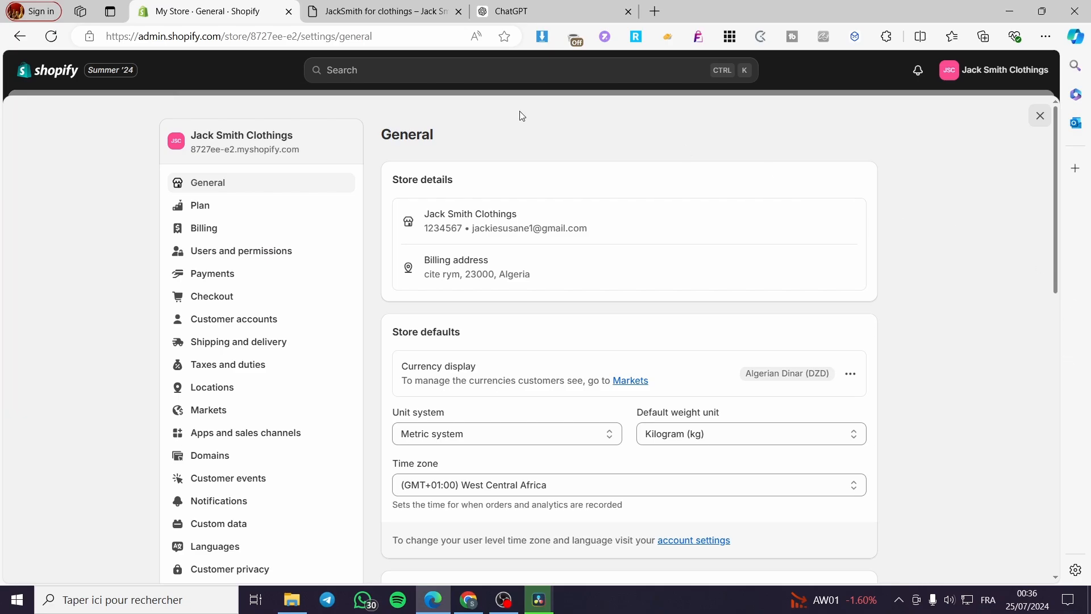
- Open the Dawn theme's customization editor in a new browser tab placed beside the store admin tab
left_click(52, 73)
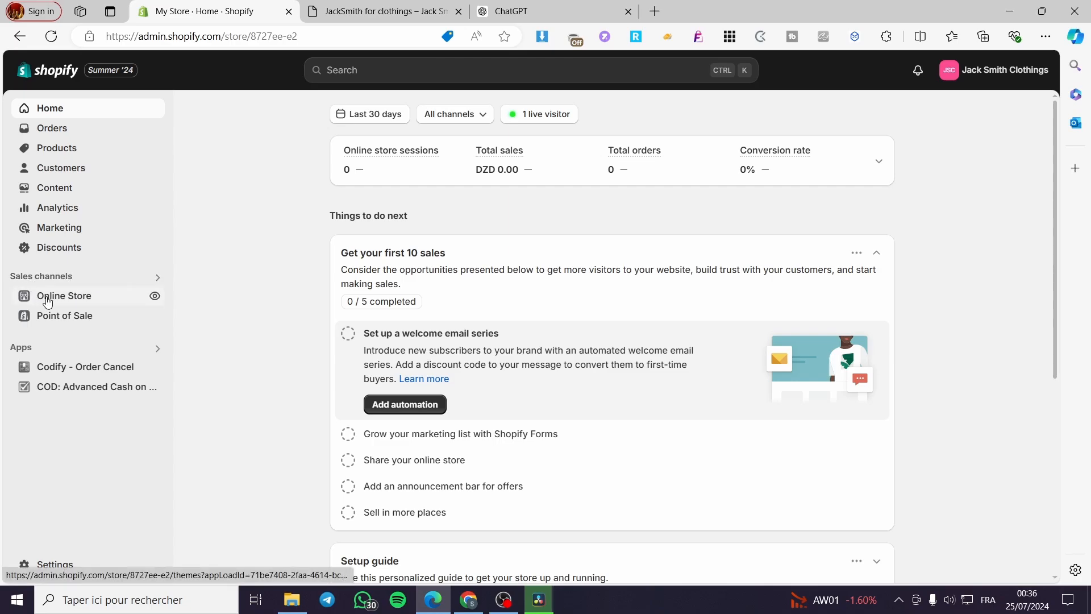
left_click(89, 299)
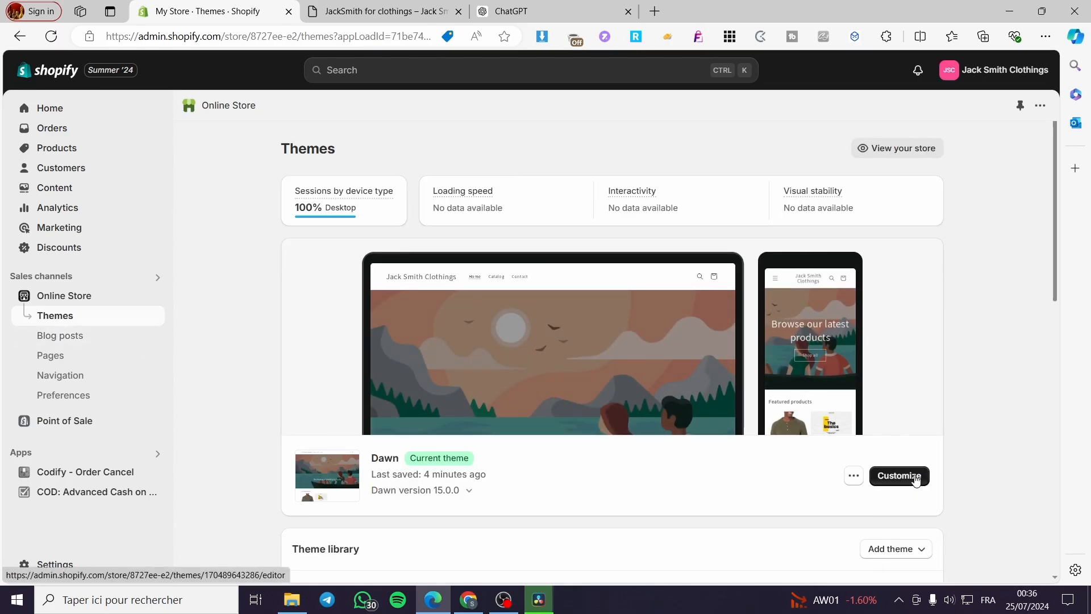
right_click(915, 478)
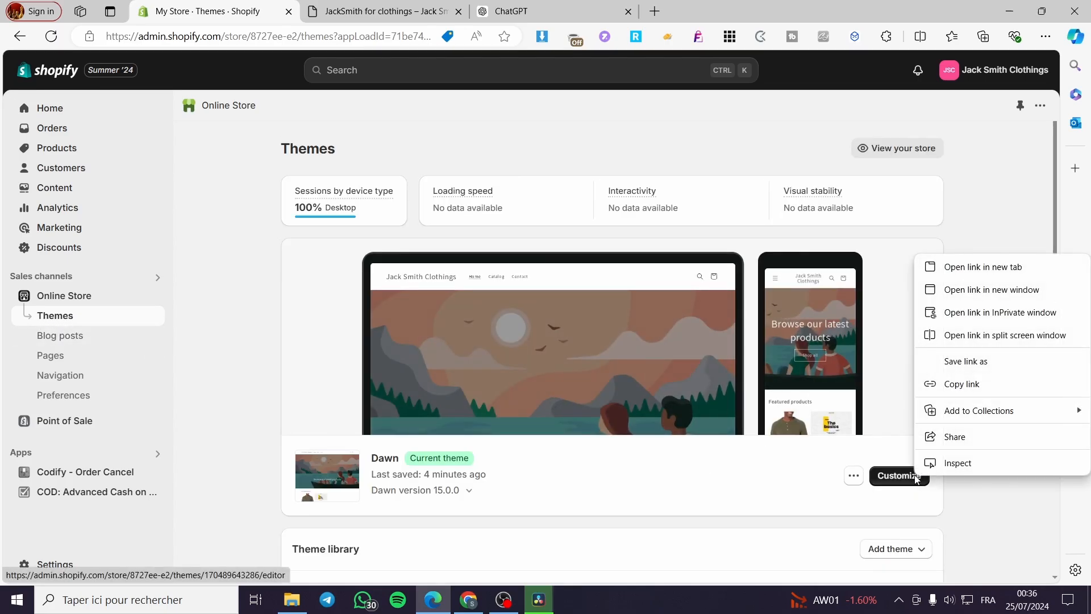
left_click(982, 268)
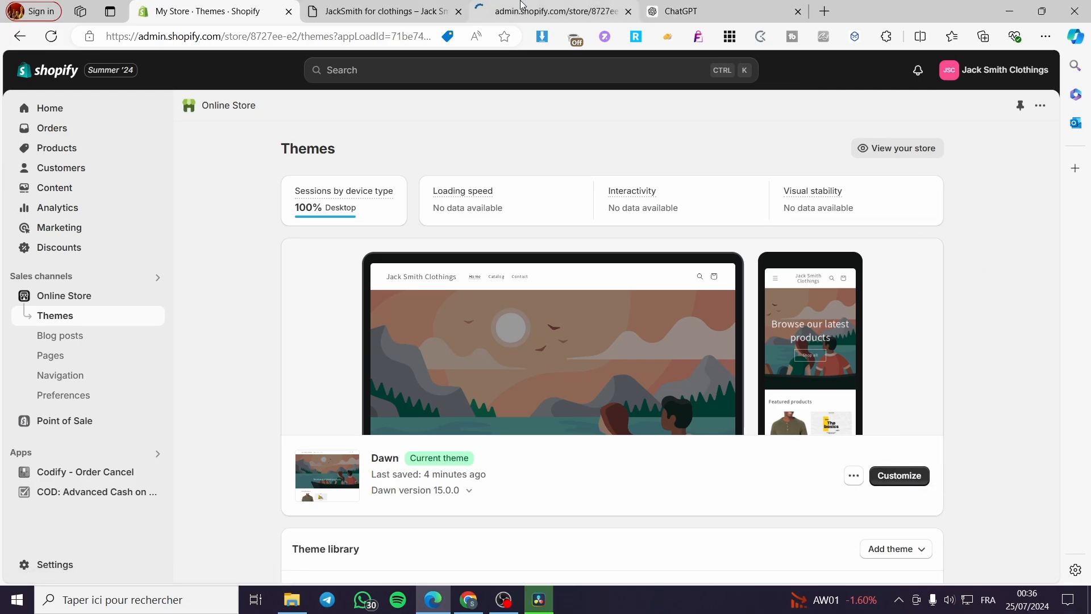
left_click_drag(520, 4, 378, 6)
left_click(217, 4)
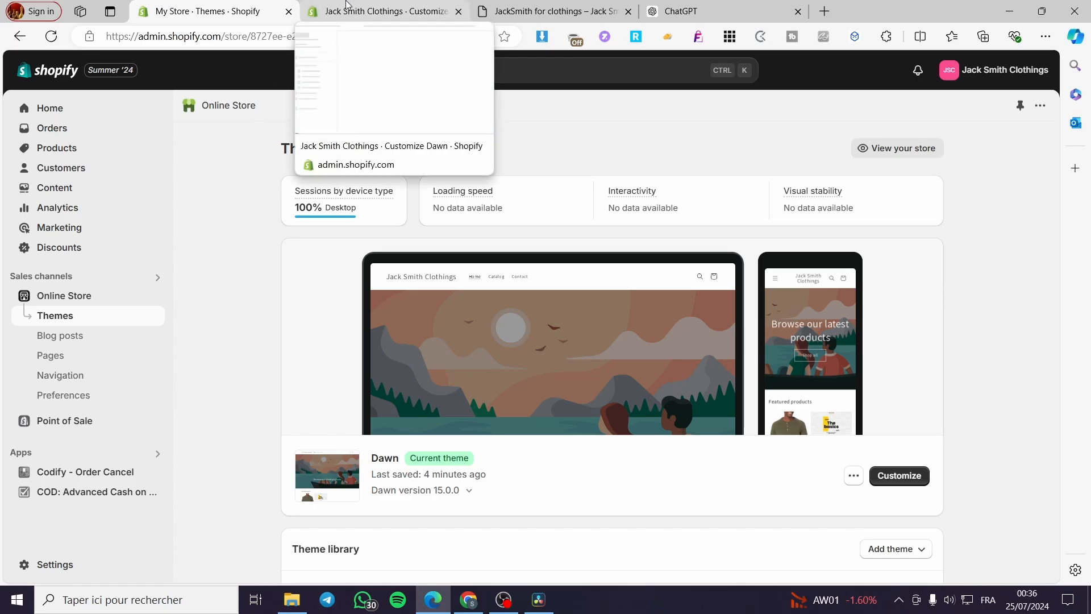
left_click(347, 6)
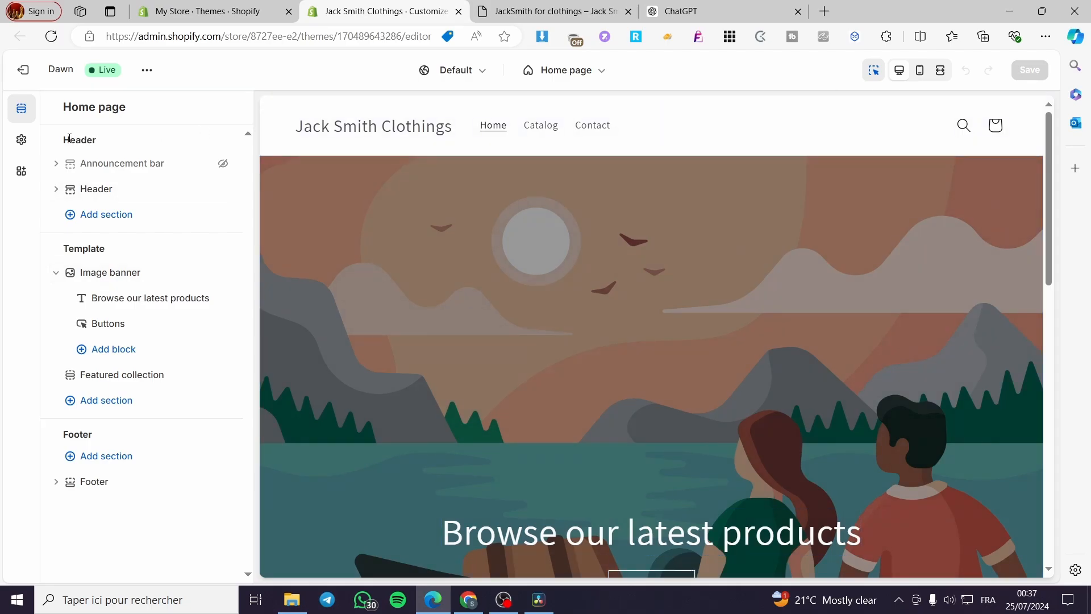
- Make the hidden announcement bar visible on the home page and review its section settings
left_click(223, 165)
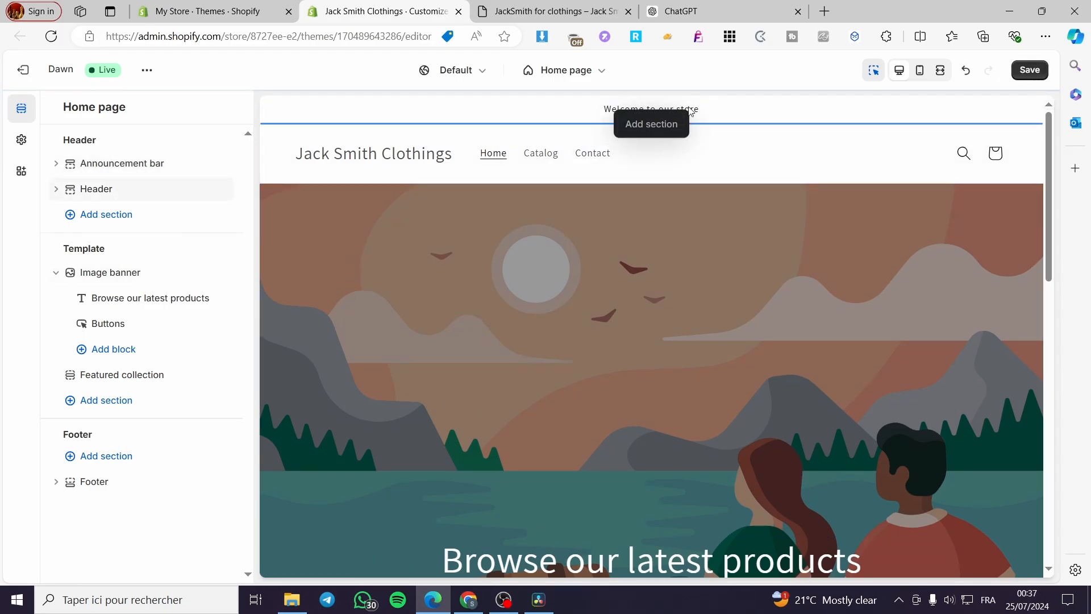
left_click(119, 165)
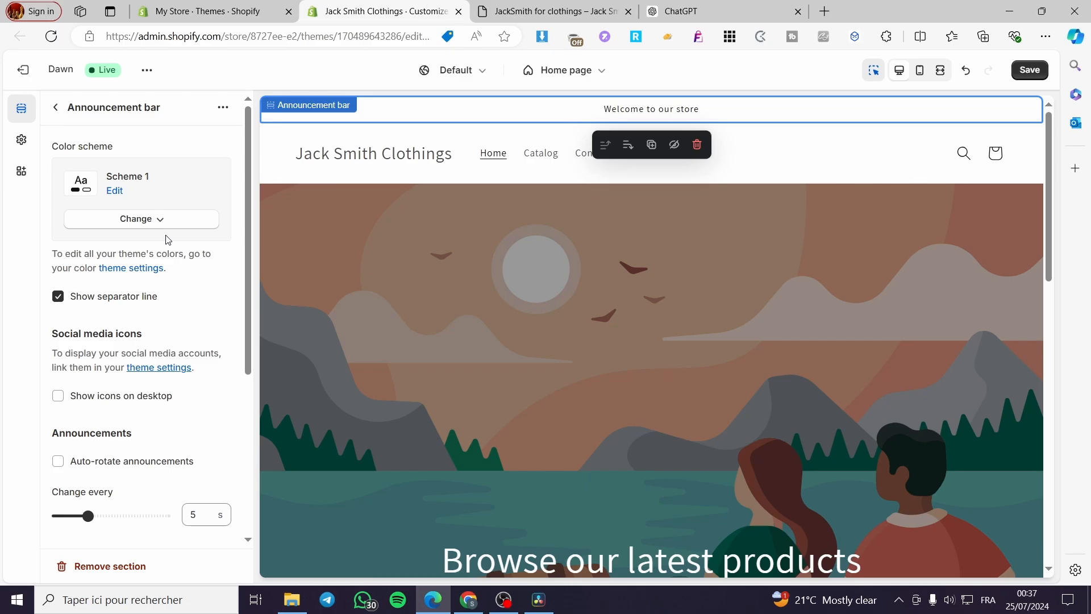
scroll(168, 239, "down", 5)
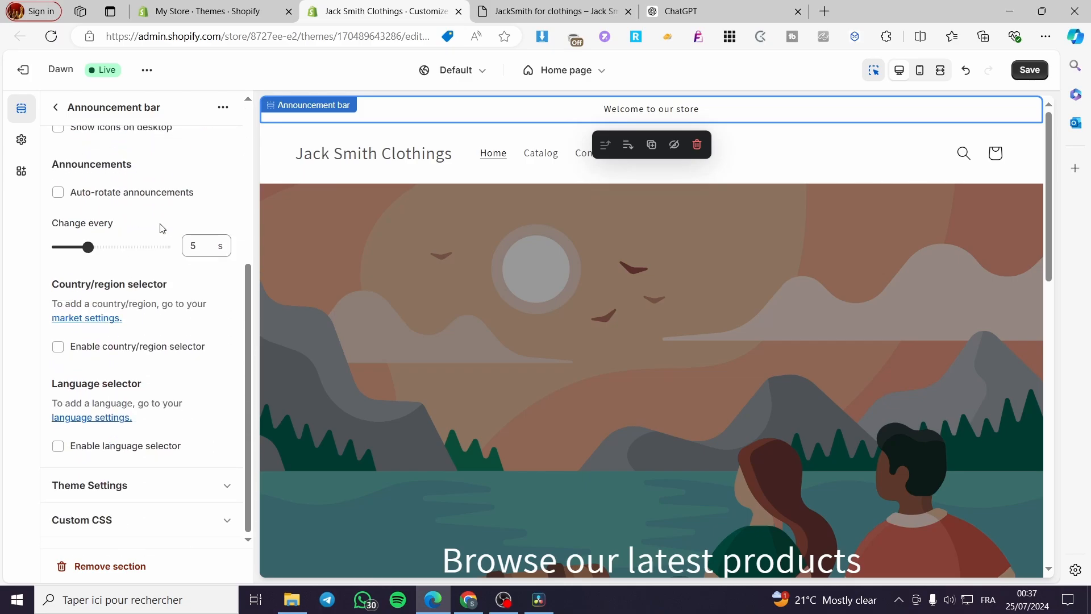
scroll(162, 228, "up", 5)
left_click(56, 112)
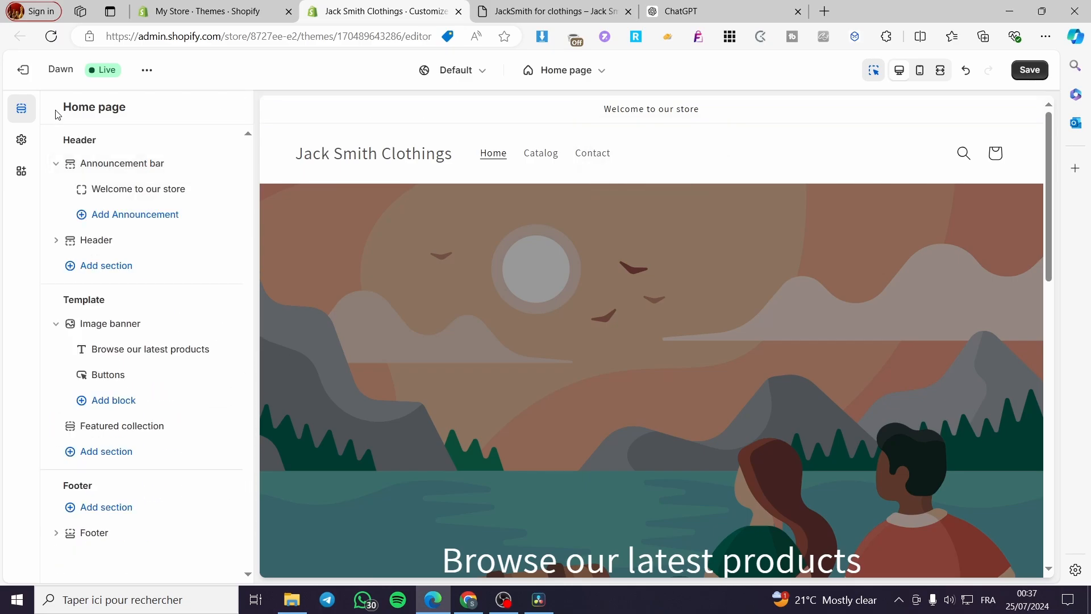
left_click_drag(70, 164, 72, 166)
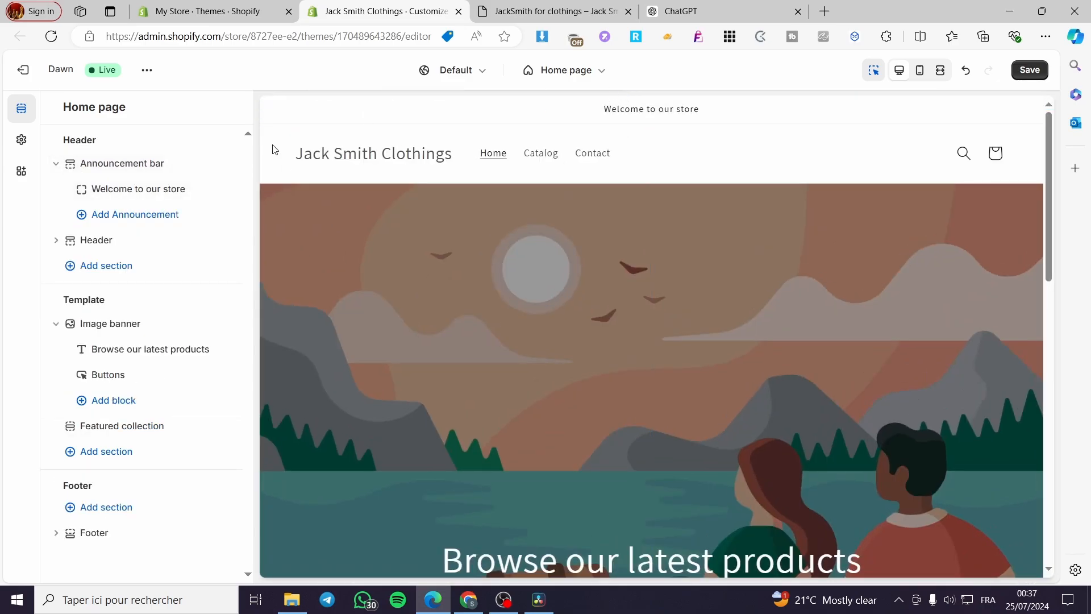
- Change the announcement bar's message to "Free SHipping over 100$" and return to the home page section list
left_click(153, 190)
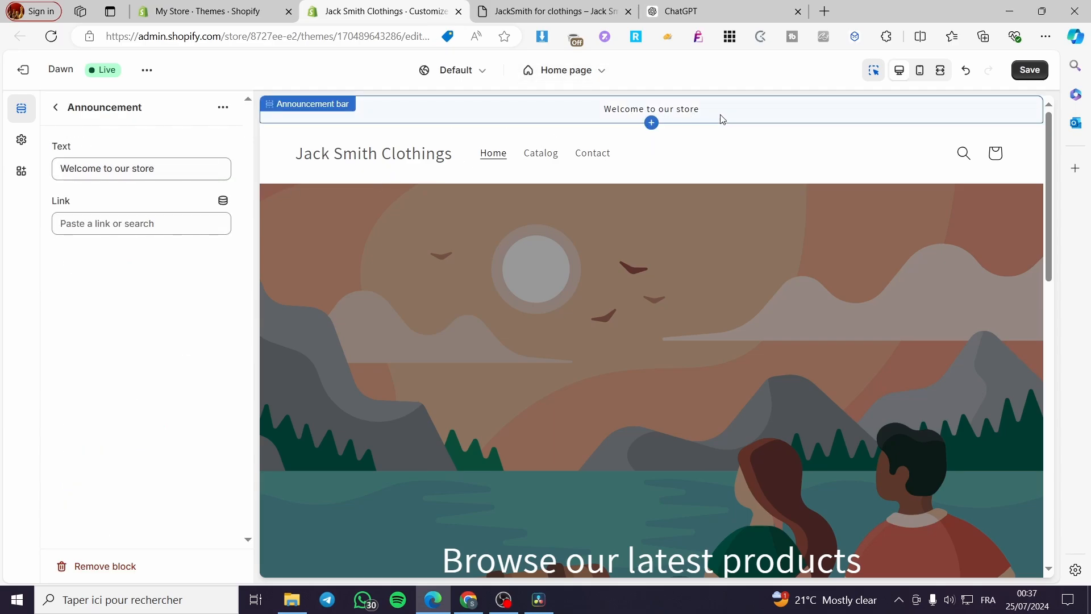
left_click_drag(178, 168, 29, 175)
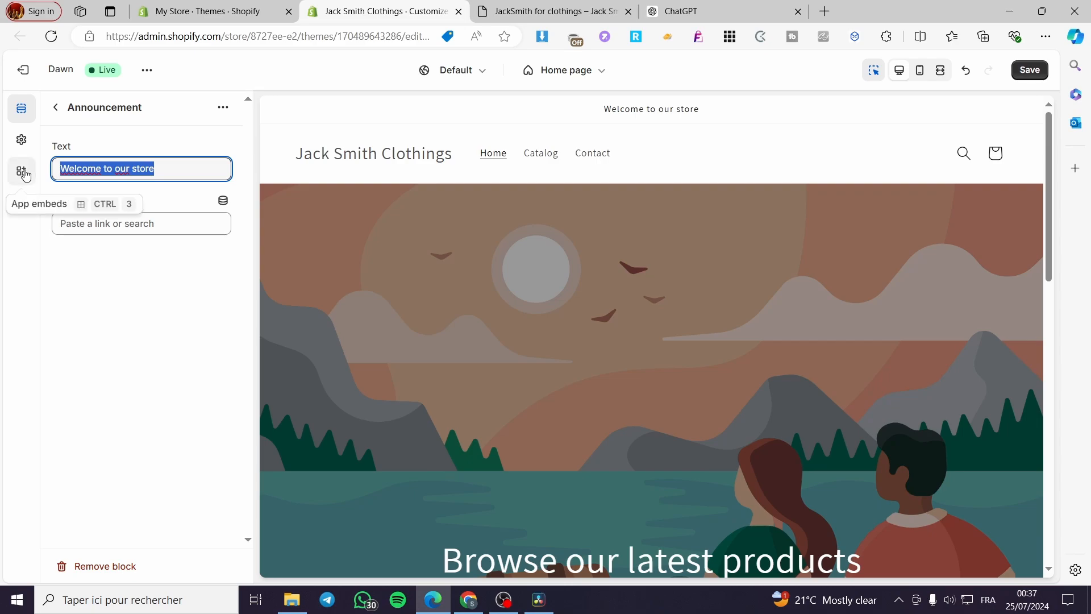
type("Free")
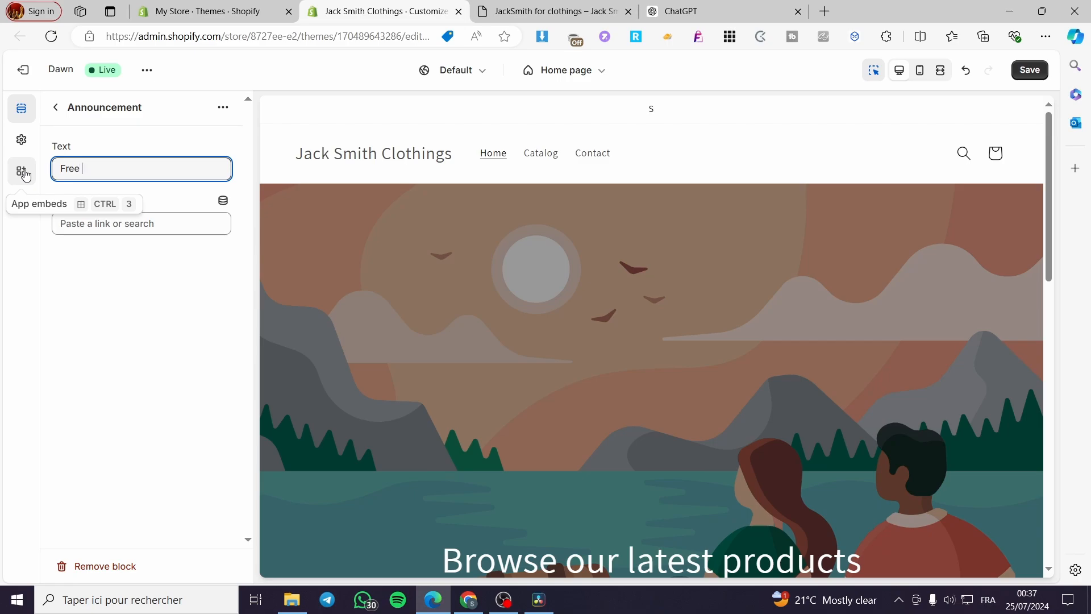
type(" SHipping o")
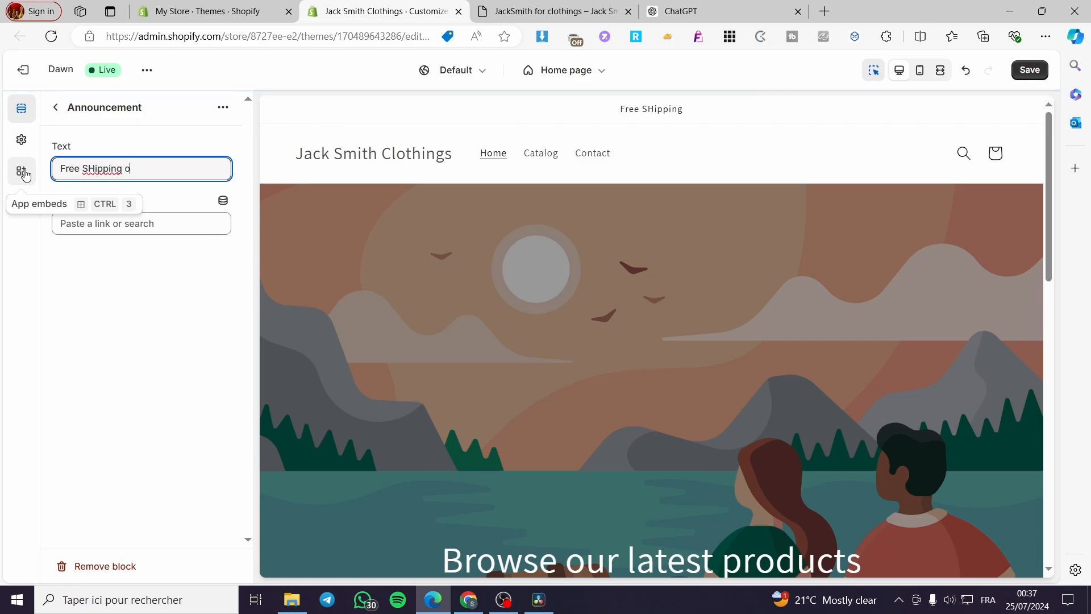
type("ver 10")
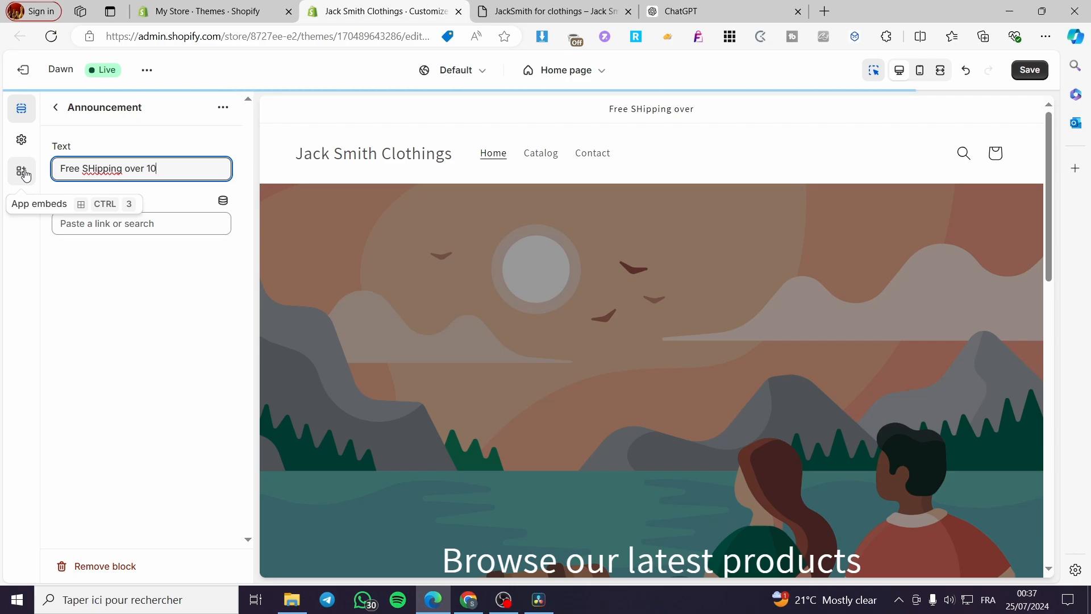
type("0µ")
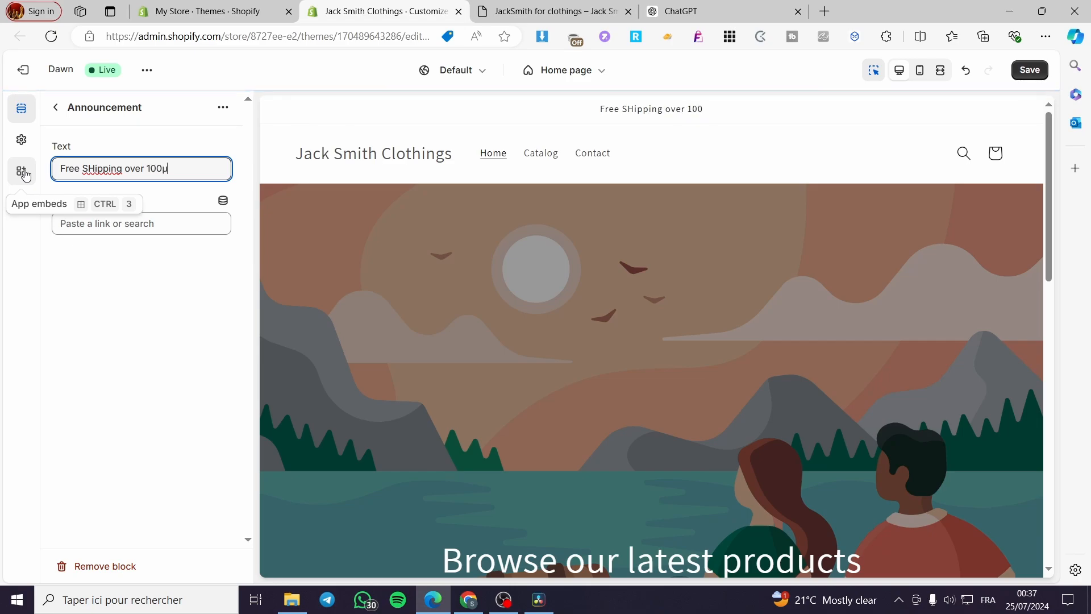
key("BackSpace")
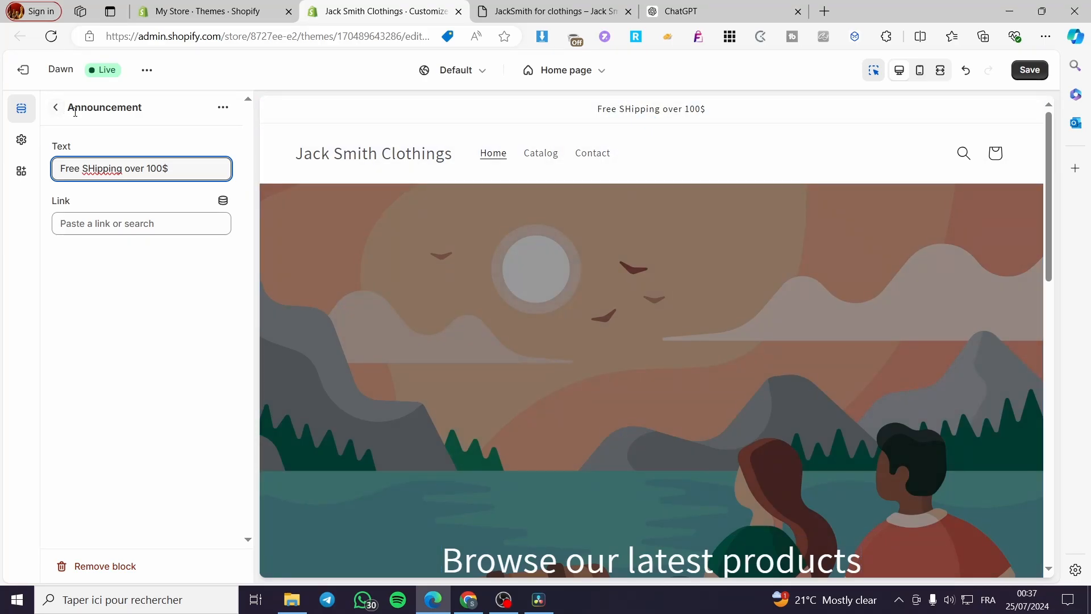
left_click(56, 107)
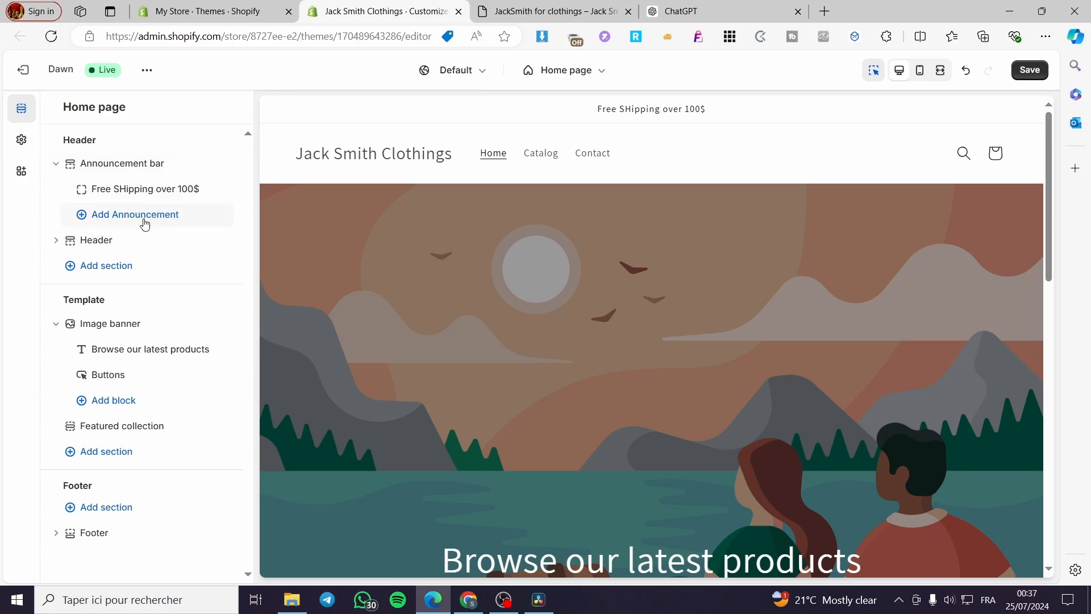
- Expand the Header section and examine the blocks and sections that can be added to the header area
left_click(57, 240)
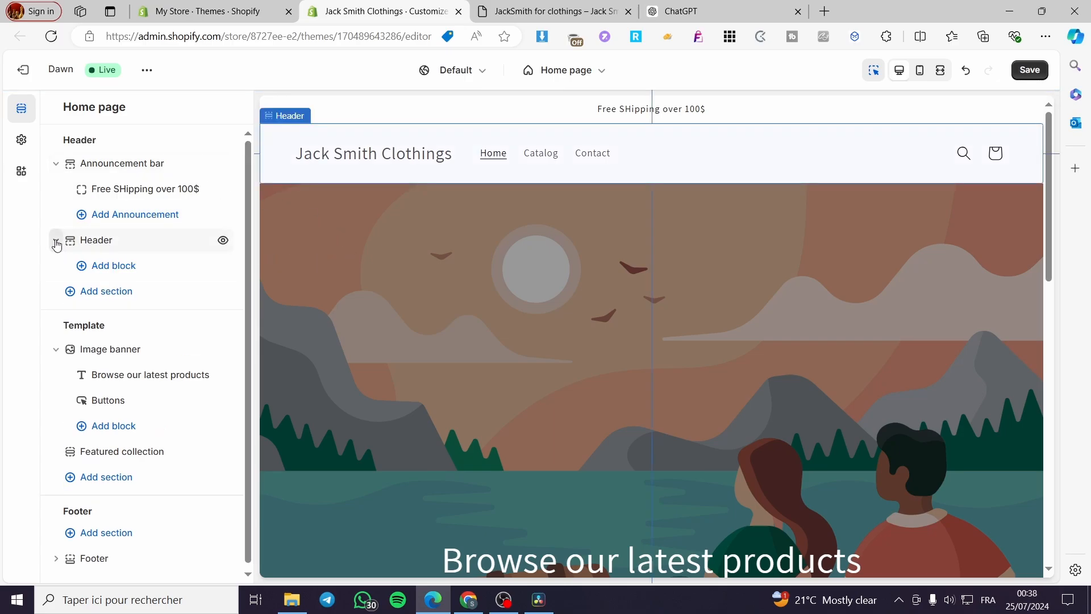
left_click(116, 267)
left_click(104, 292)
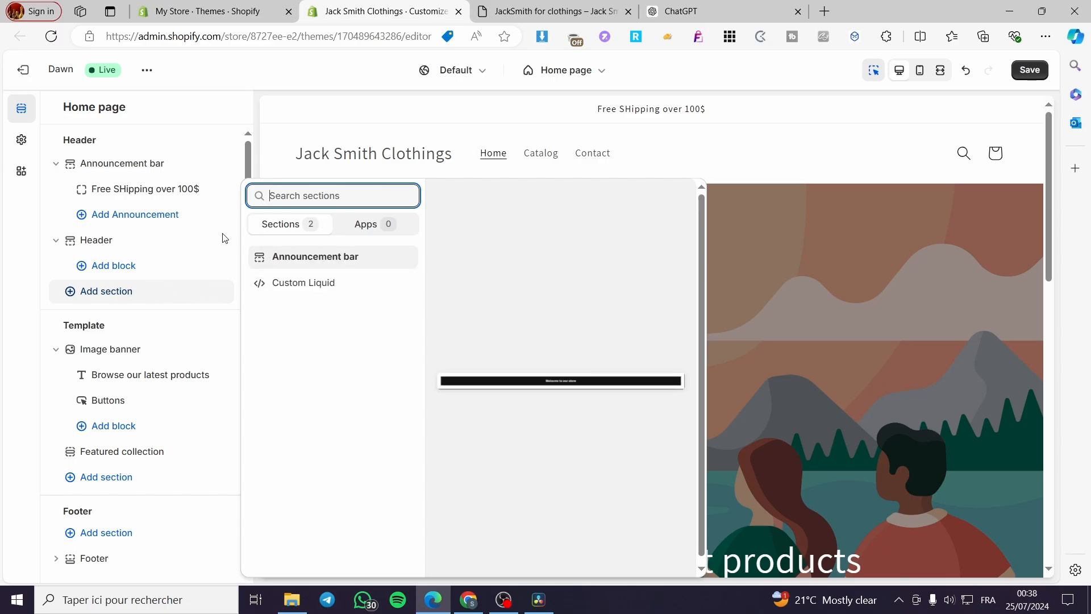
- Open the Header section's settings from the store preview and review its menu options
left_click(672, 166)
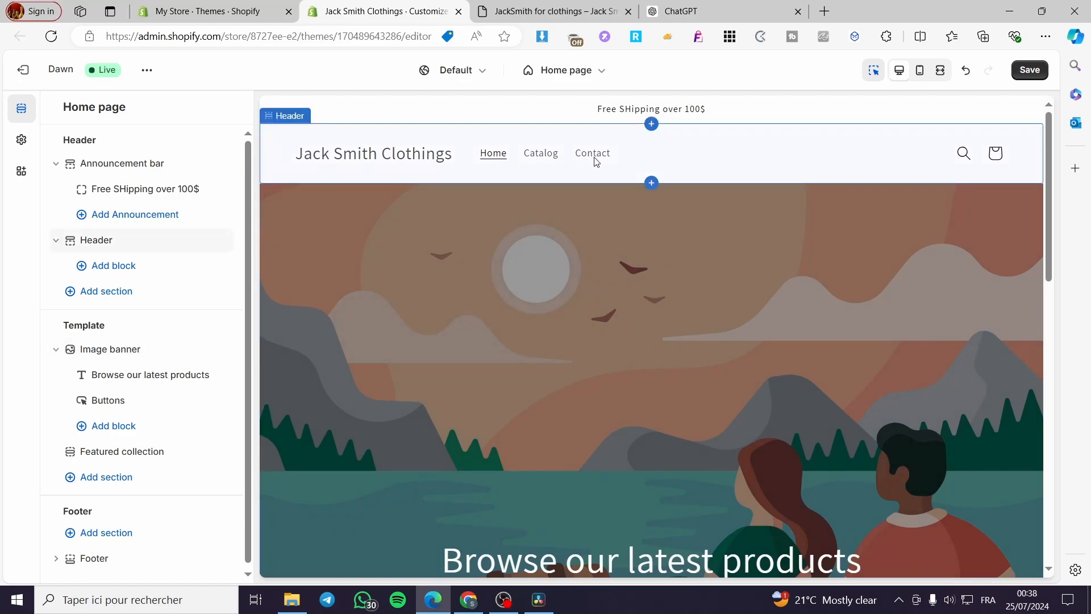
left_click(674, 148)
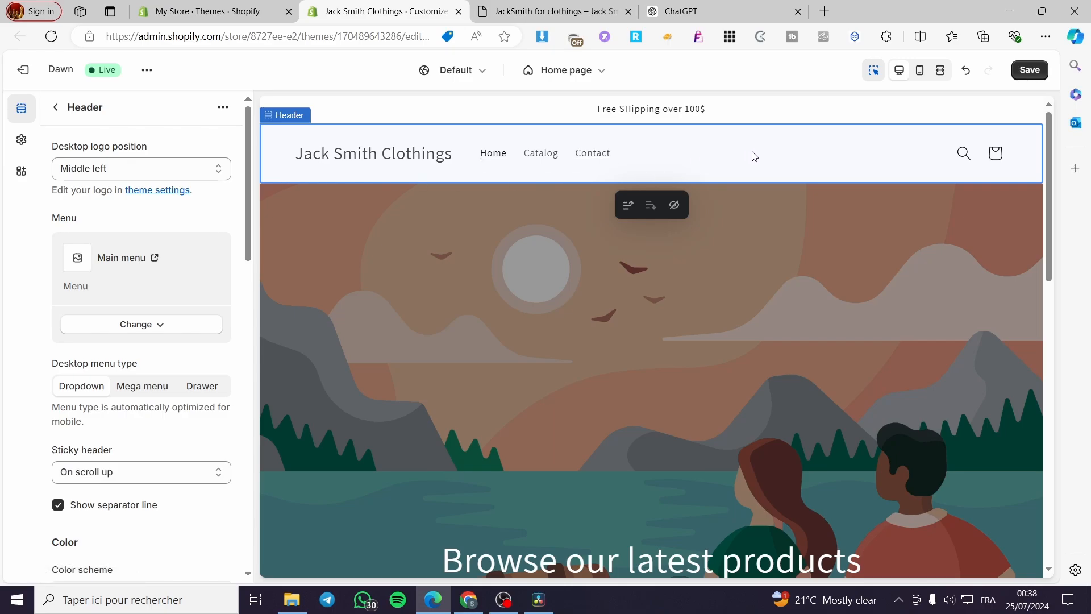
left_click(169, 326)
left_click(170, 327)
scroll(198, 388, "down", 3)
scroll(190, 378, "down", 3)
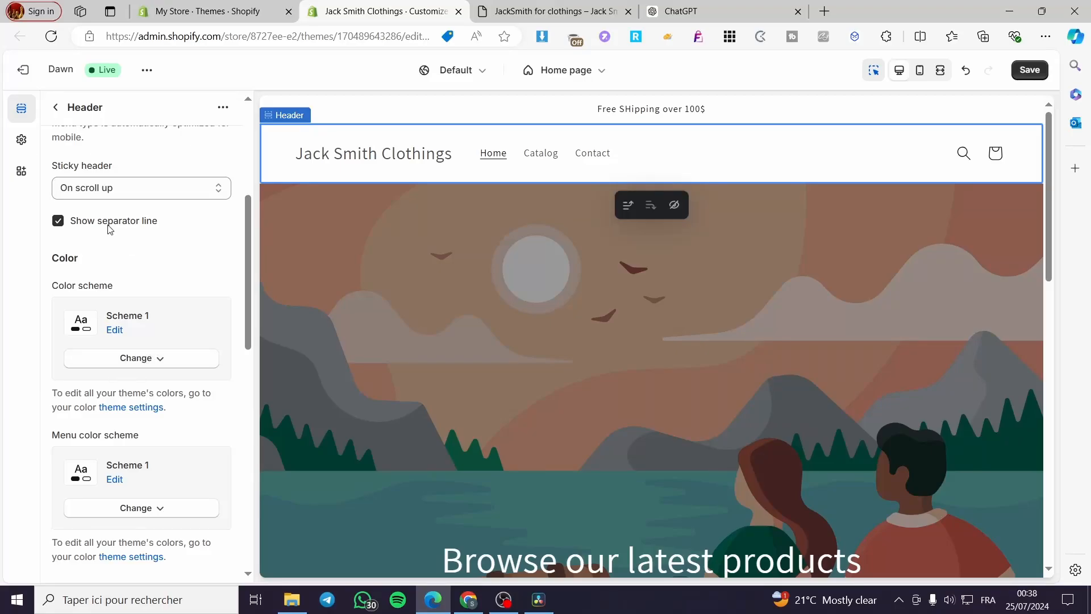
- Try Scheme 3 and Scheme 5 as the header's color scheme, and settle on Scheme 2
left_click(154, 364)
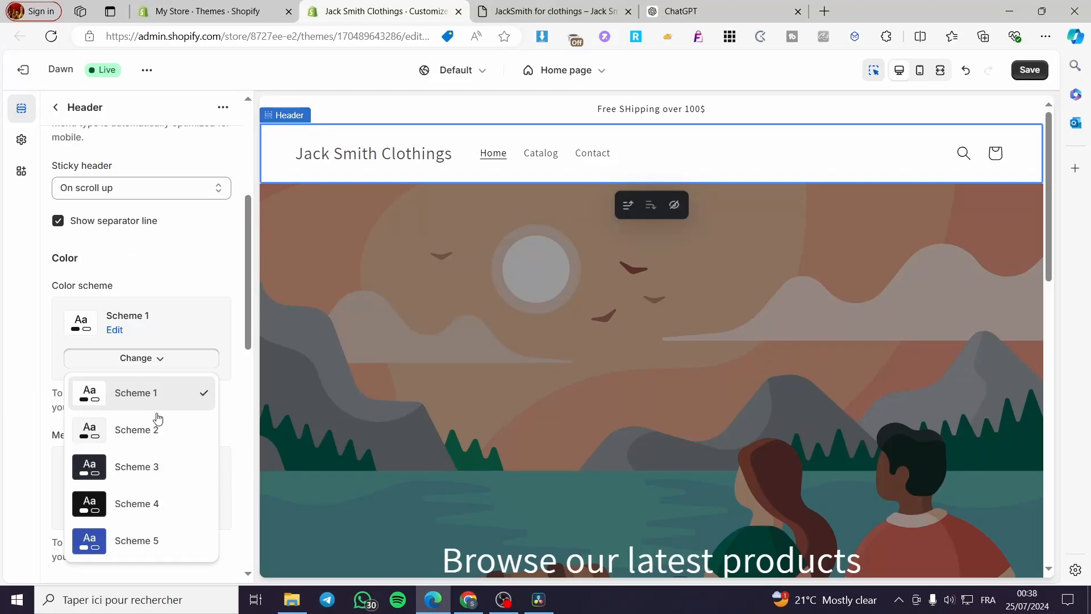
left_click(154, 466)
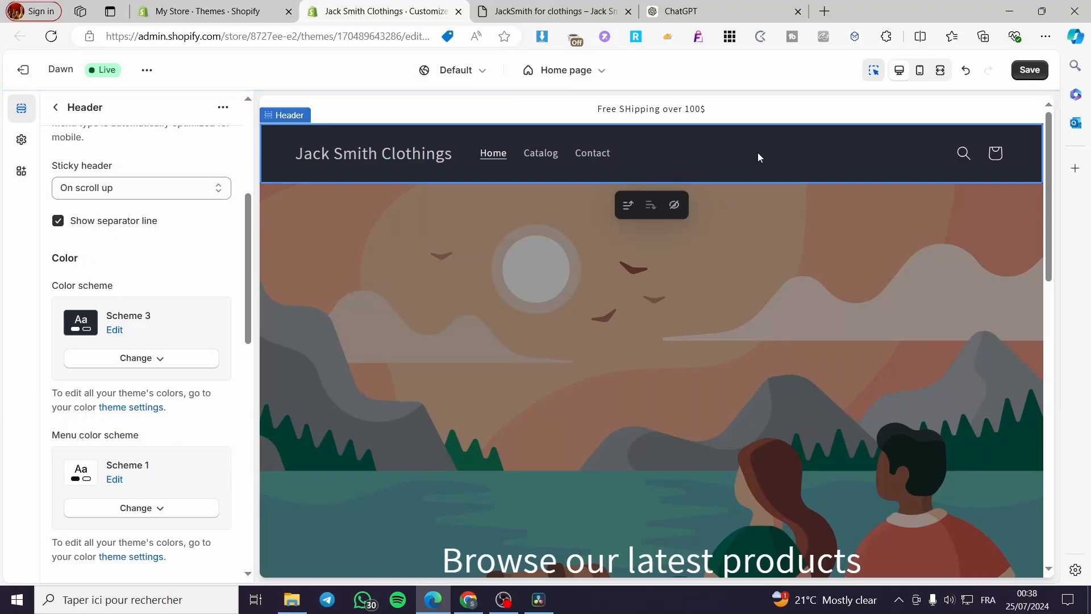
left_click(154, 359)
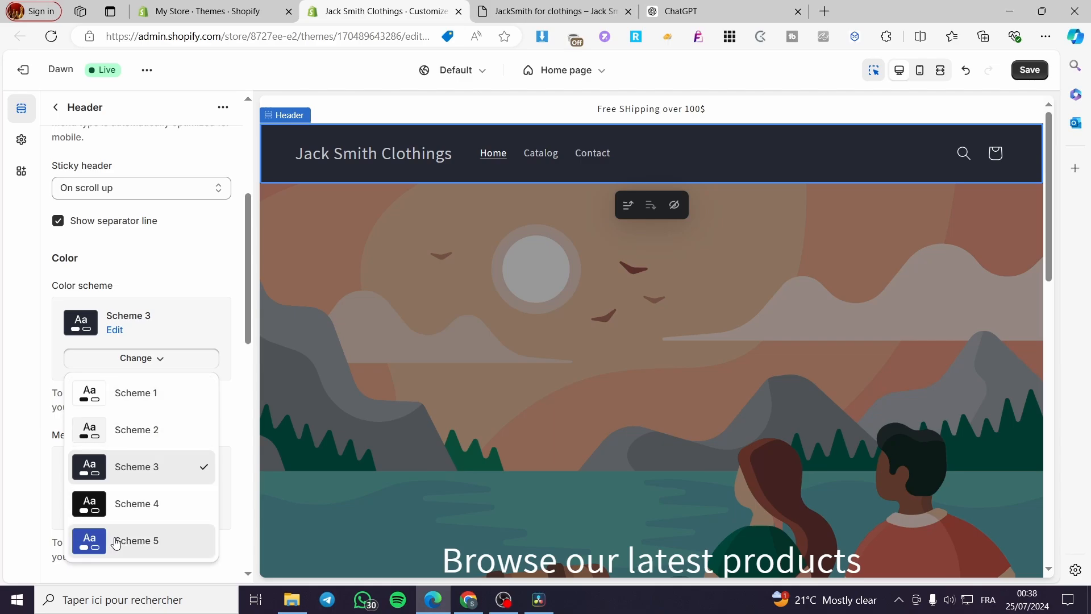
left_click(99, 538)
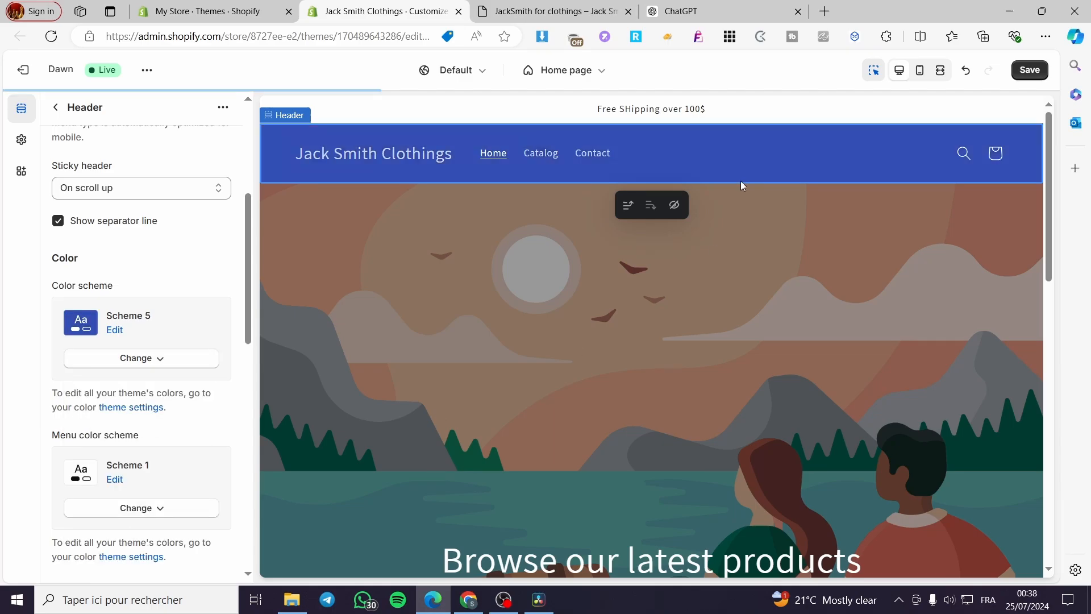
left_click(192, 364)
left_click(170, 433)
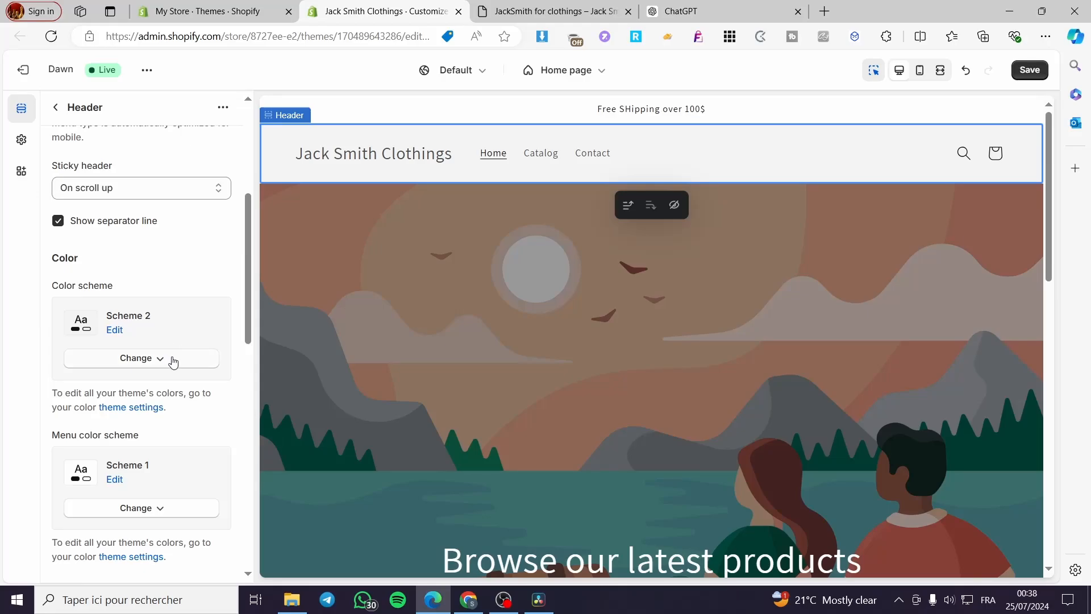
- In the theme-wide typography settings, preview Mono and Serif as the headings font, and settle on Alegreya
scroll(173, 355, "down", 4)
scroll(174, 343, "down", 3)
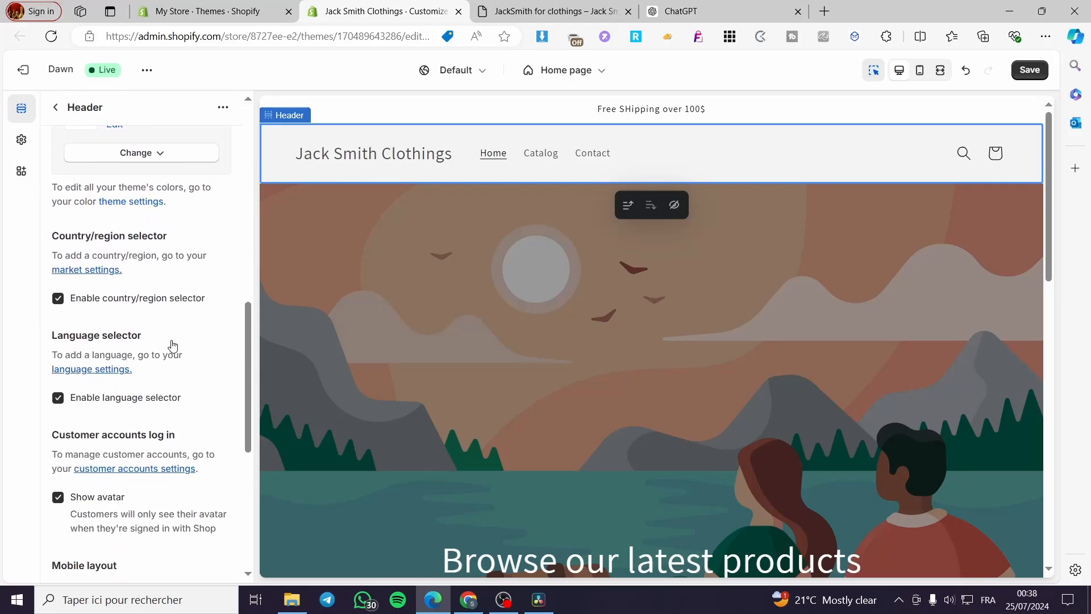
scroll(116, 323, "up", 4)
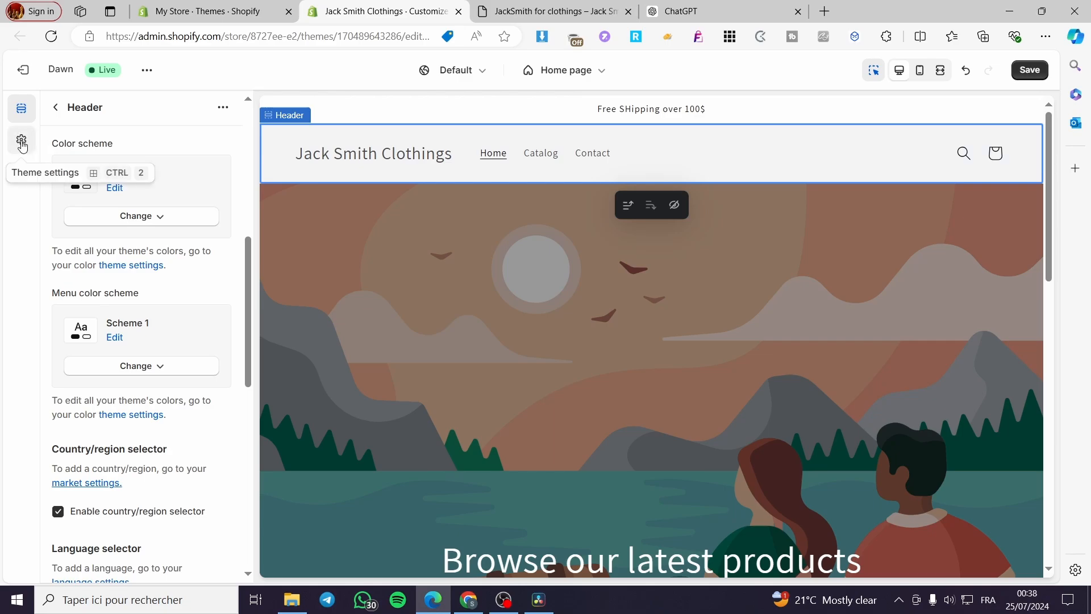
scroll(166, 228, "down", 10)
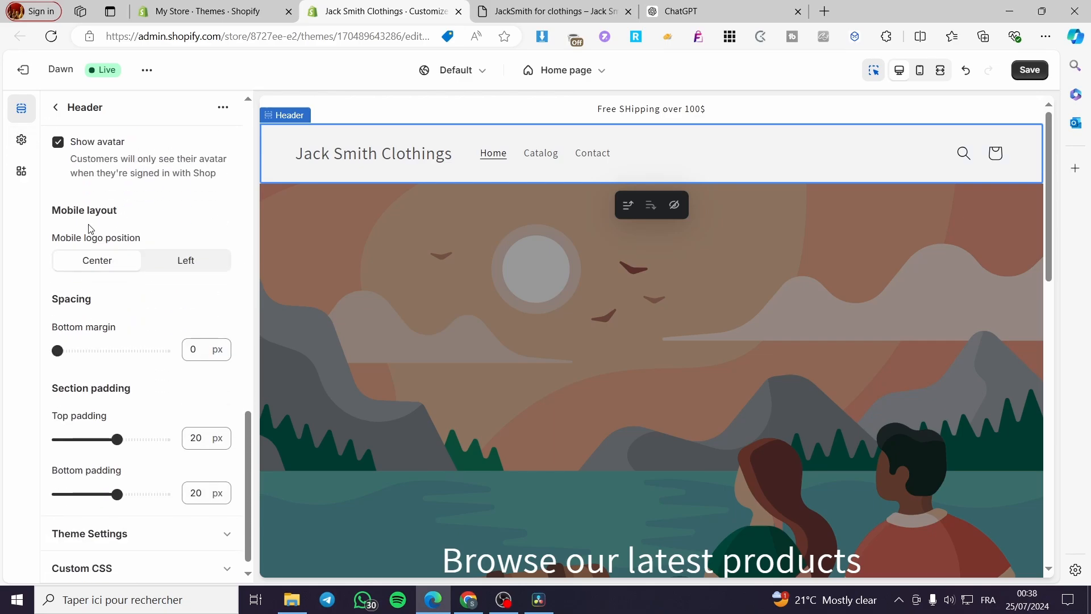
left_click(22, 140)
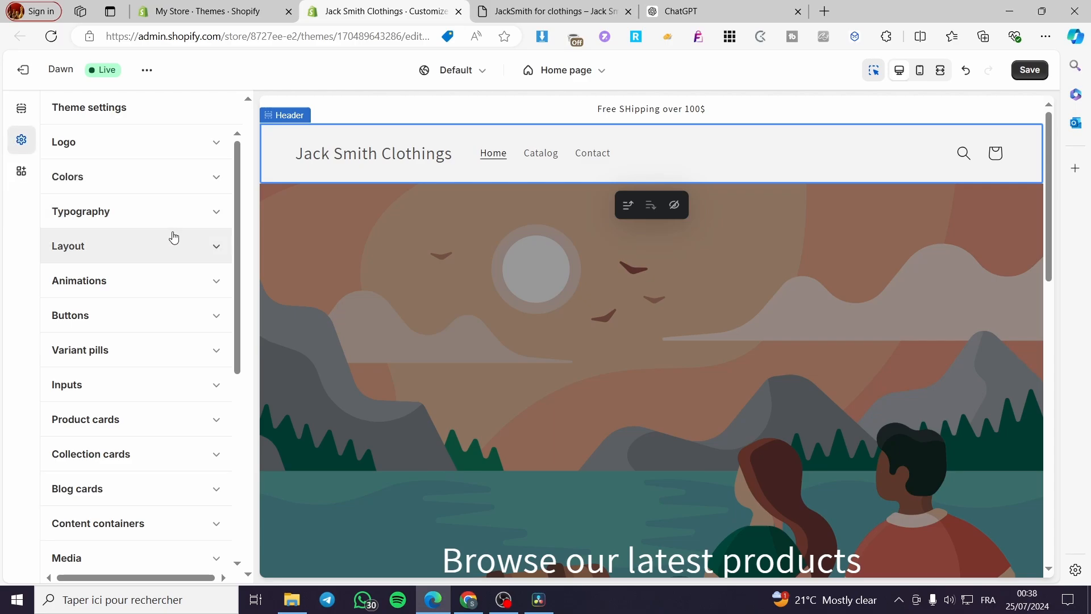
left_click(207, 214)
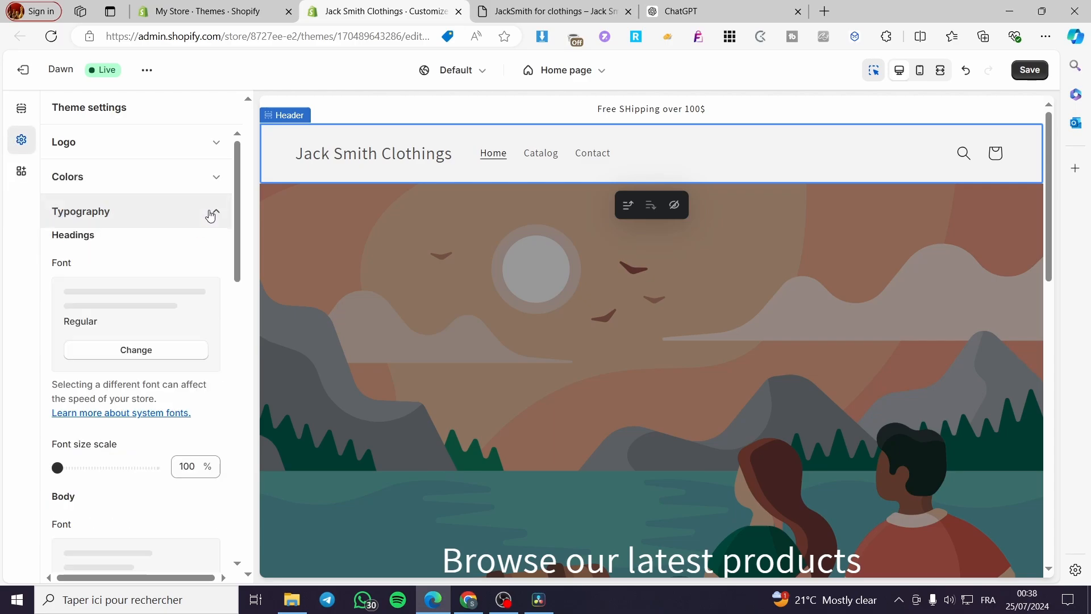
left_click(128, 350)
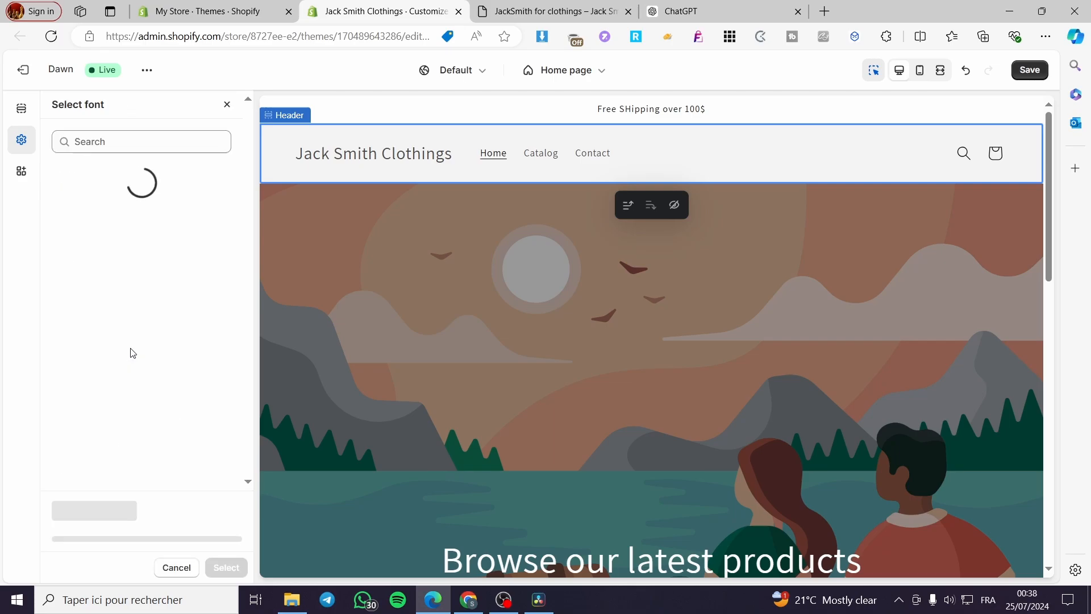
left_click(83, 257)
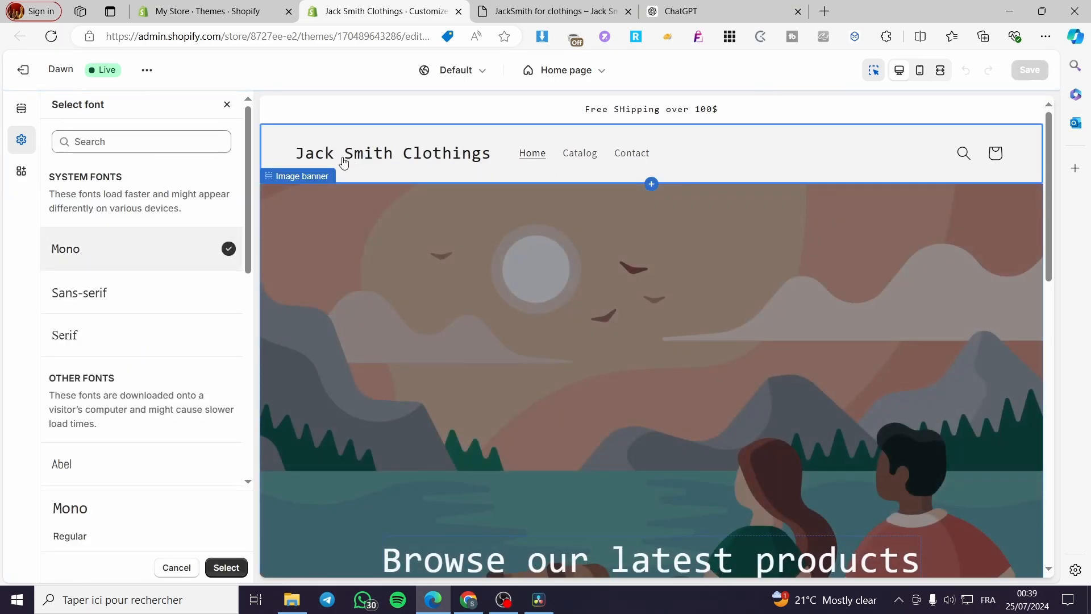
left_click(115, 333)
scroll(97, 348, "down", 5)
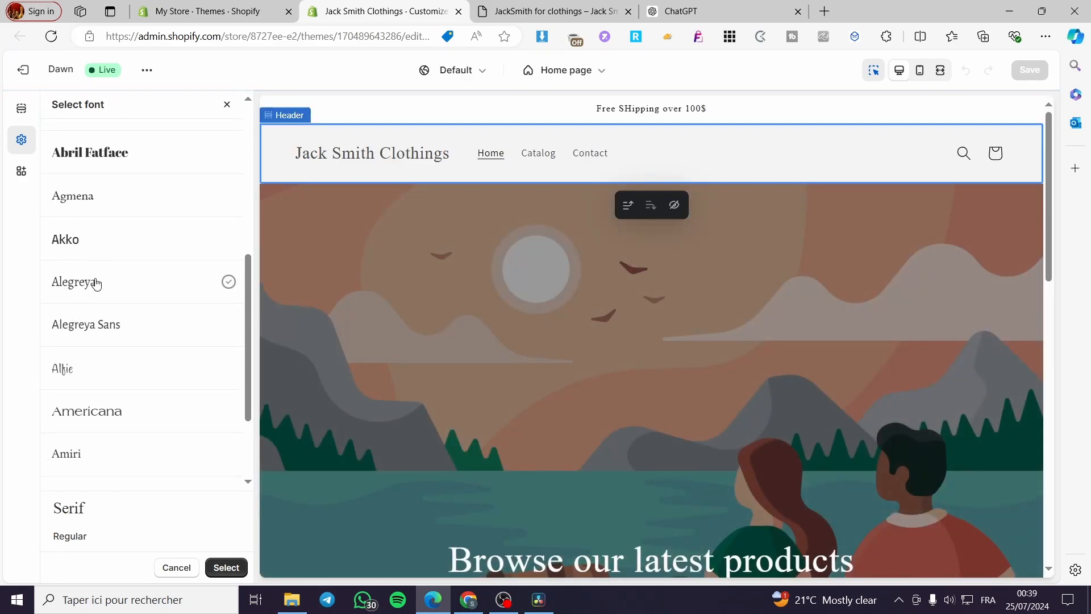
left_click(94, 281)
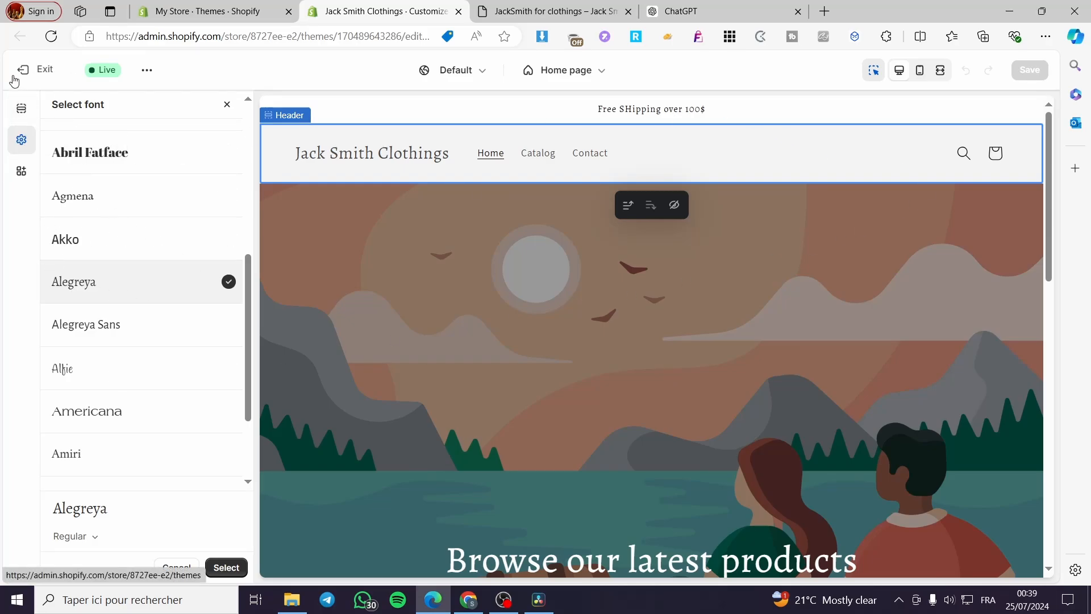
- Examine the store admin's list of pages and compare it with the links in the theme preview's header
left_click(241, 9)
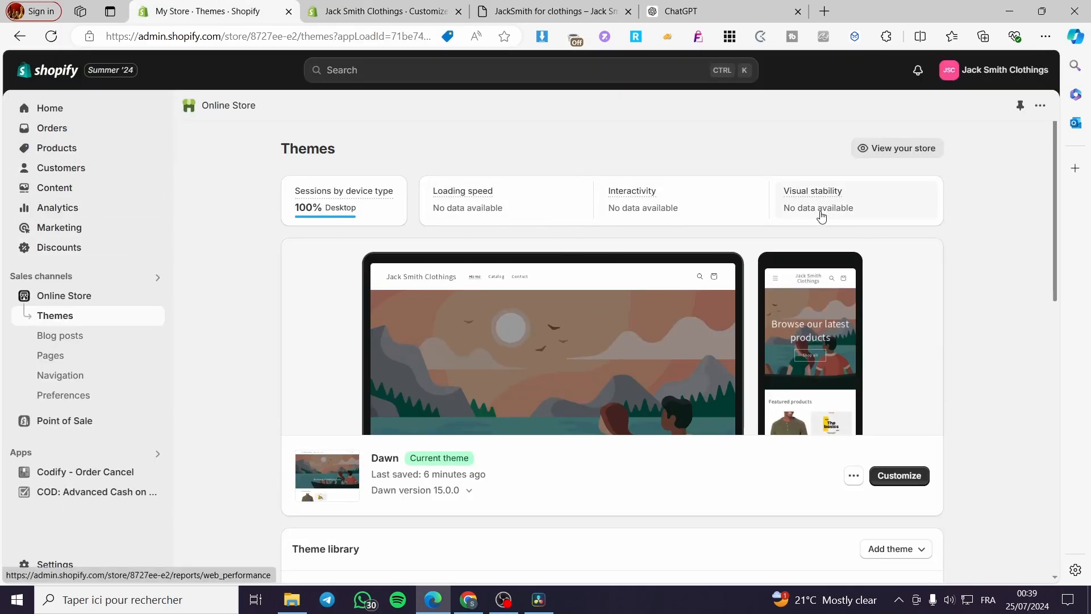
left_click(51, 357)
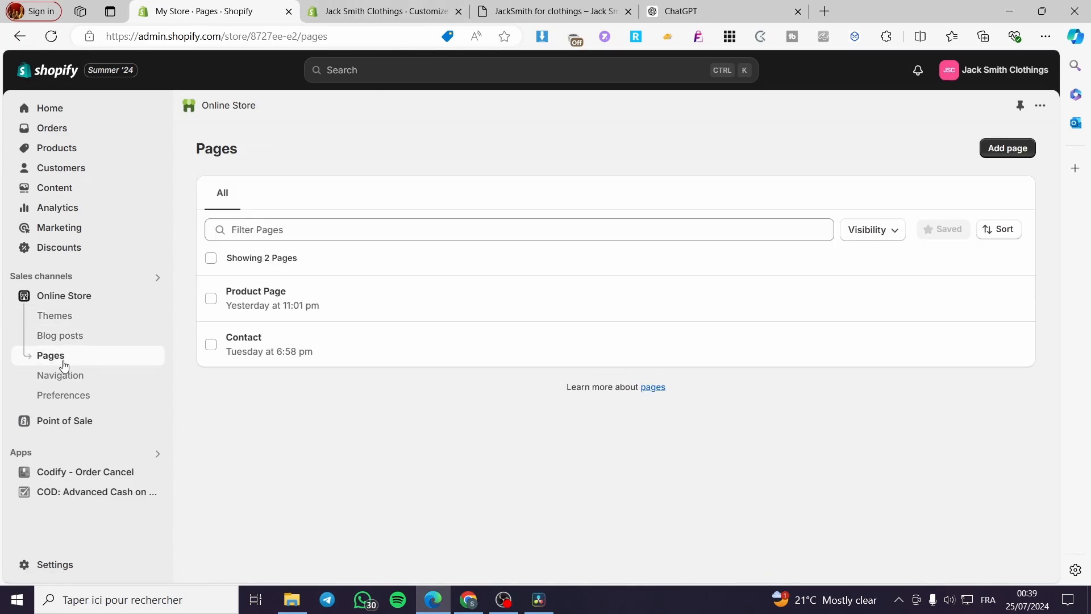
left_click(390, 6)
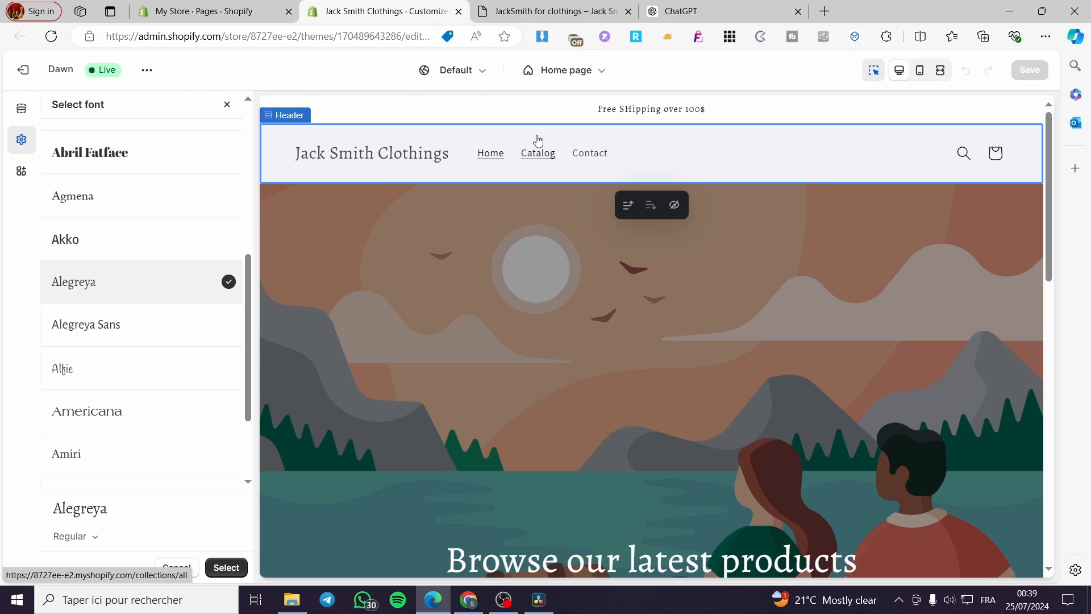
left_click(241, 7)
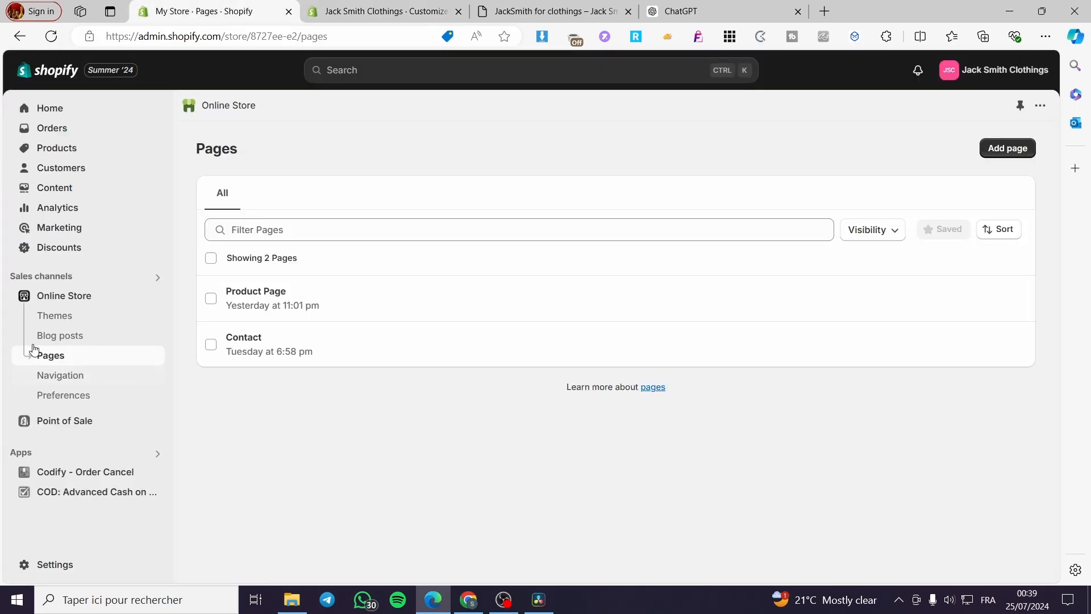
- Compare the store's navigation menus with the header links in the theme preview, and open the Main menu for editing
left_click(64, 379)
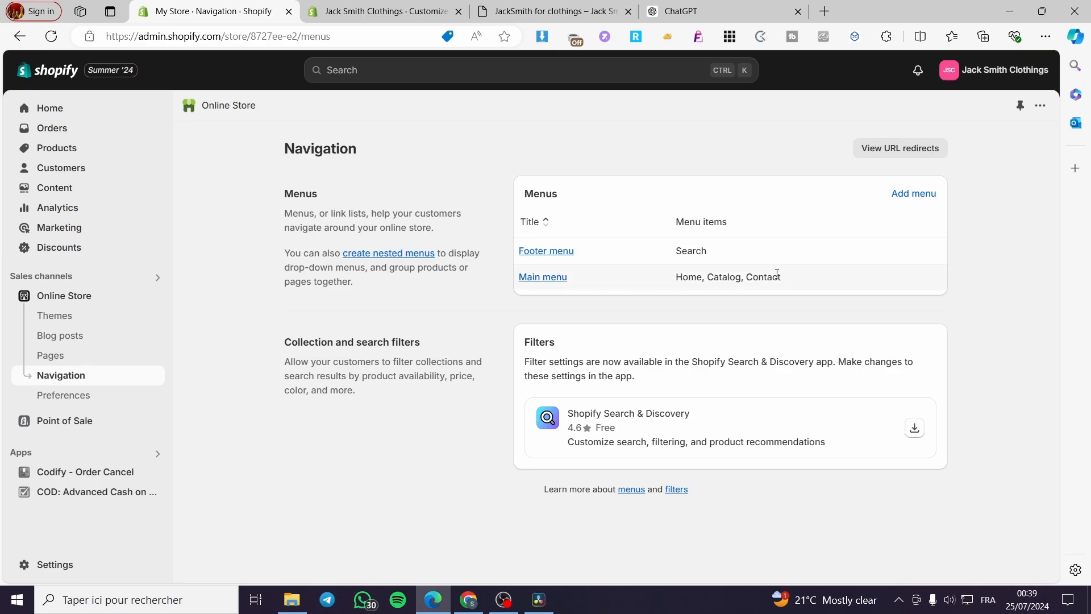
left_click(384, 11)
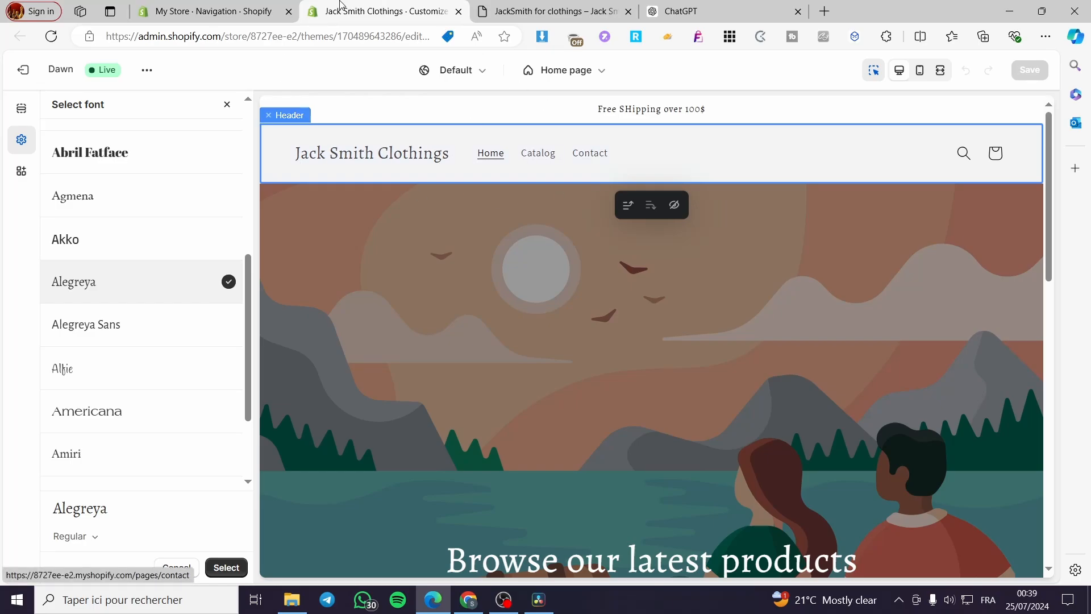
left_click(250, 5)
left_click(384, 11)
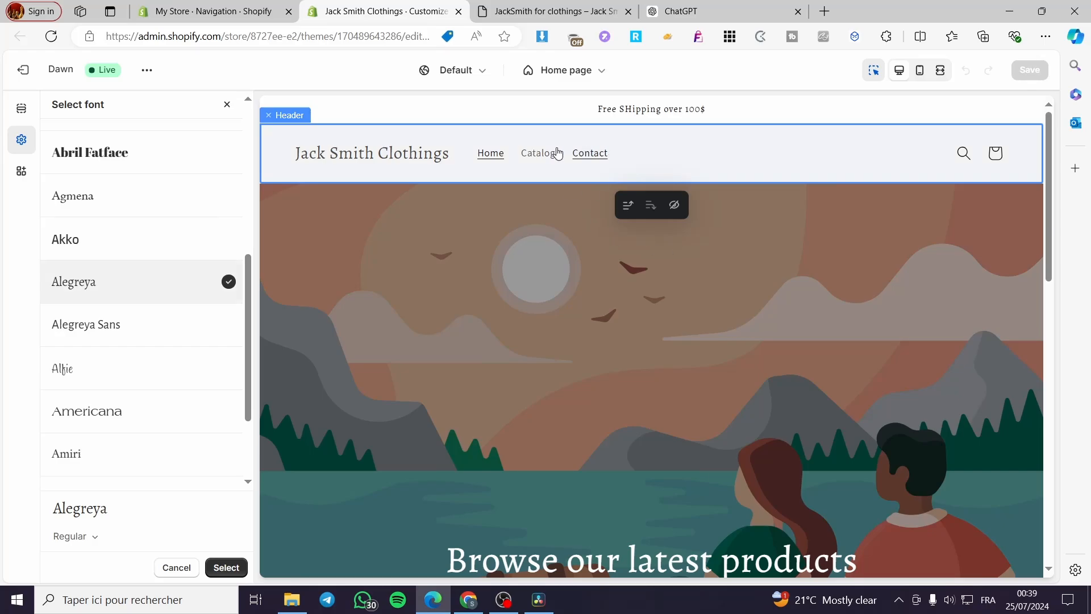
left_click(216, 11)
left_click(547, 277)
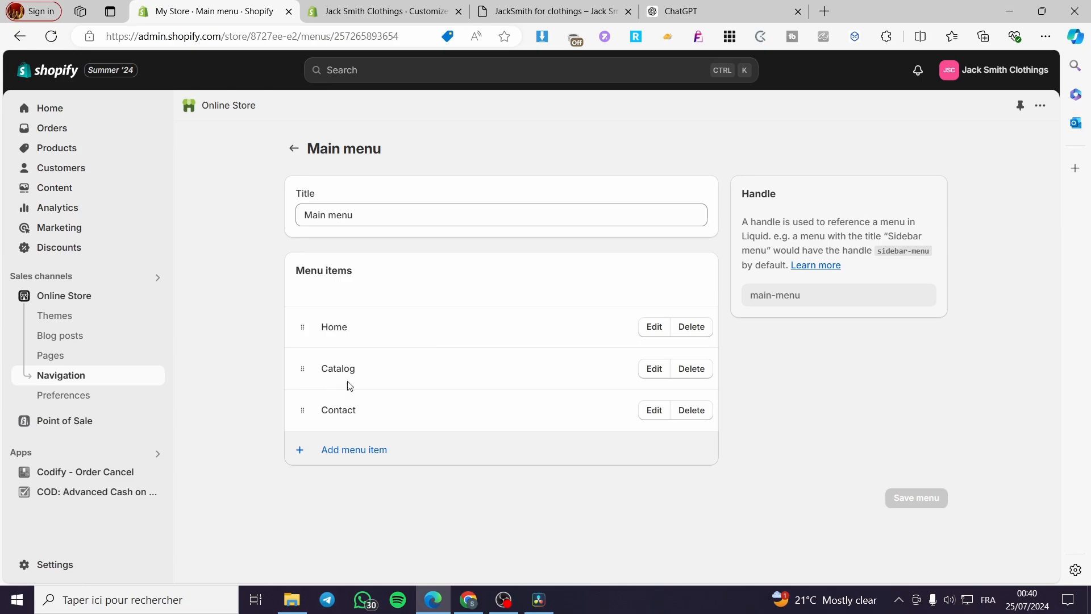
- Add a main menu item linked to Product Page, first naming it "About us" and replacing that name with "Products"
left_click(348, 451)
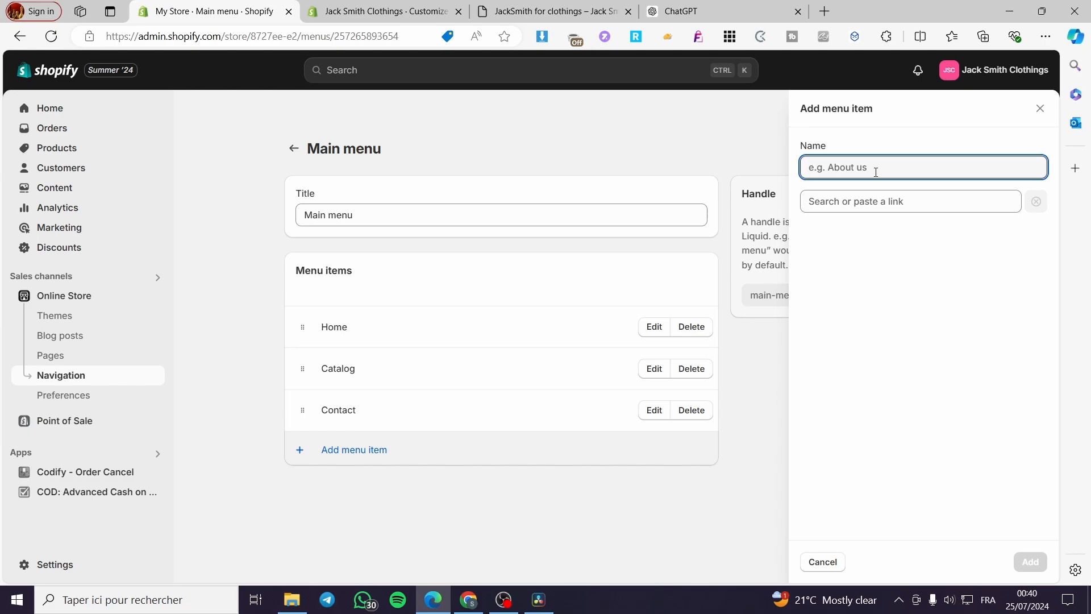
type("About us")
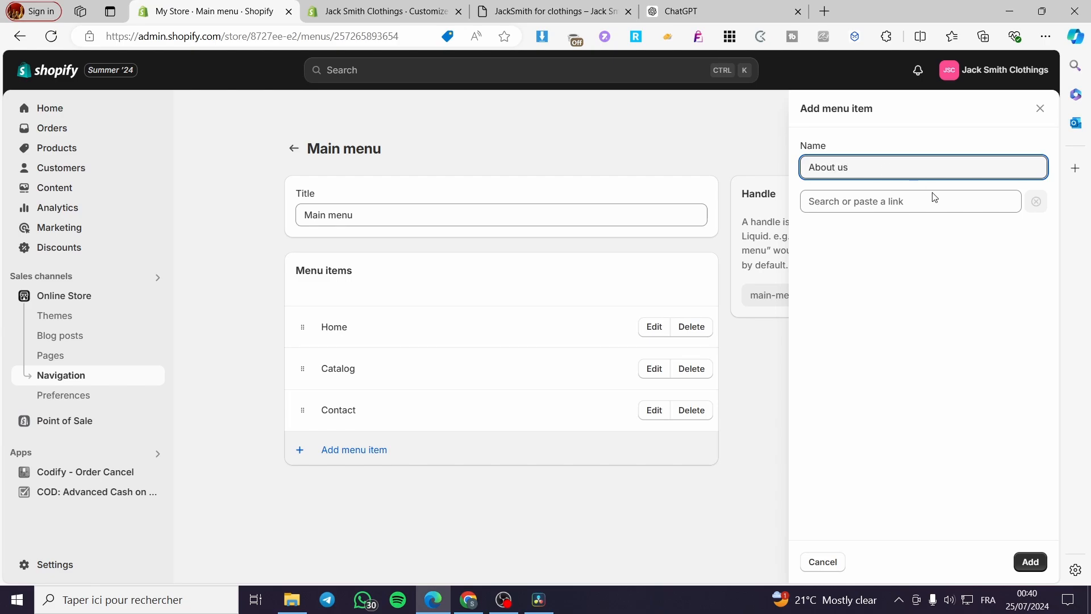
left_click(935, 200)
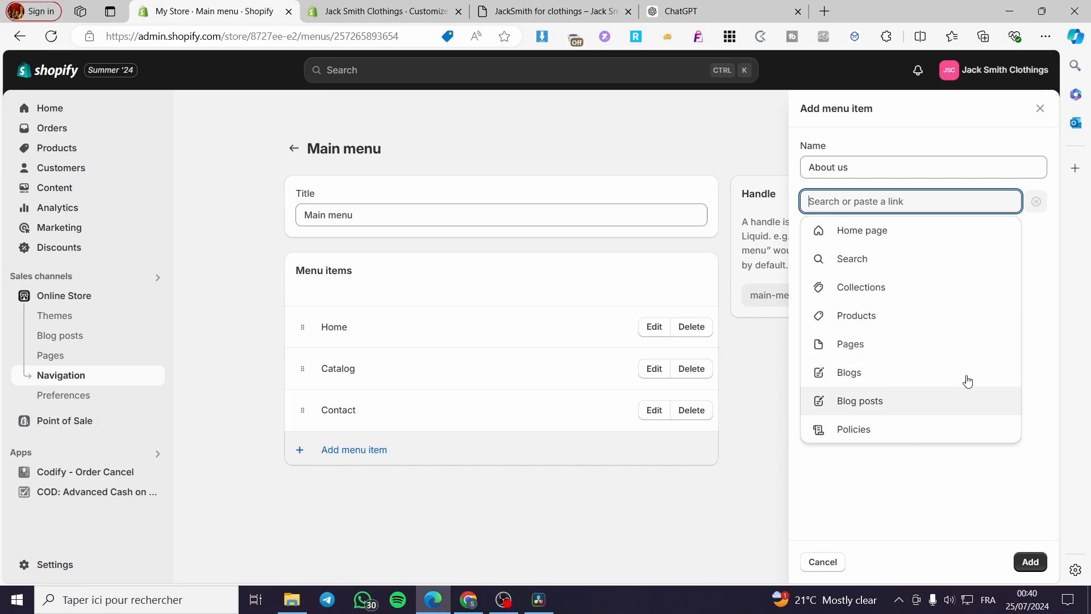
left_click(909, 353)
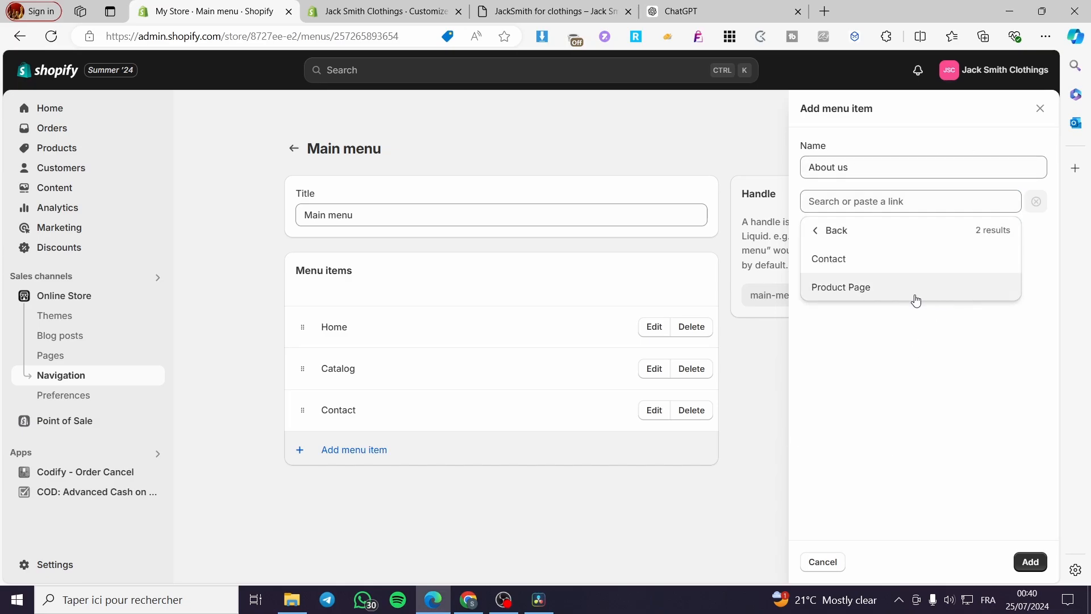
left_click(903, 288)
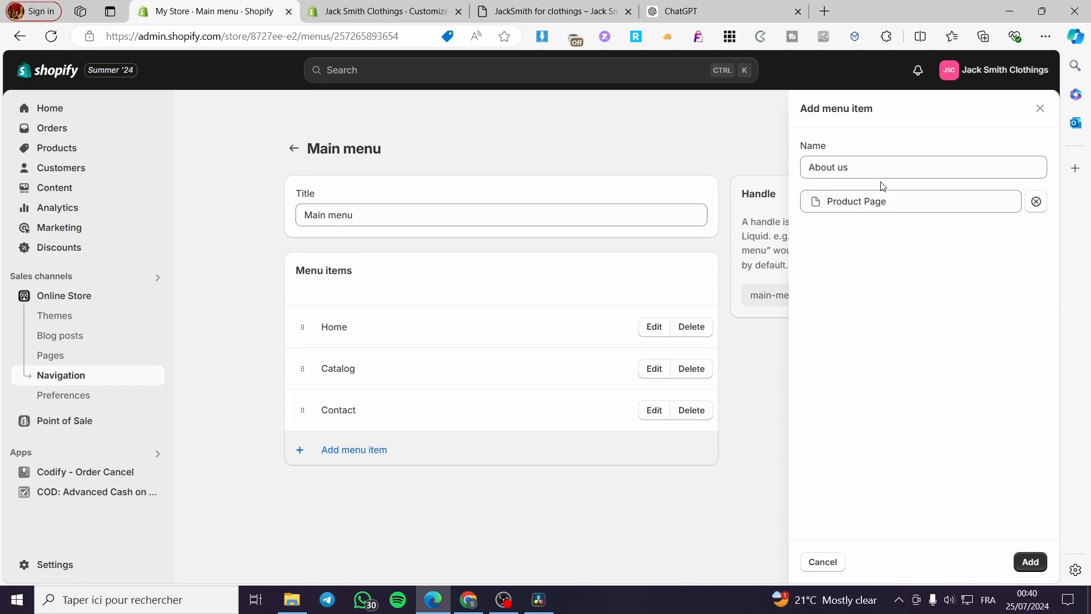
left_click_drag(874, 169, 781, 180)
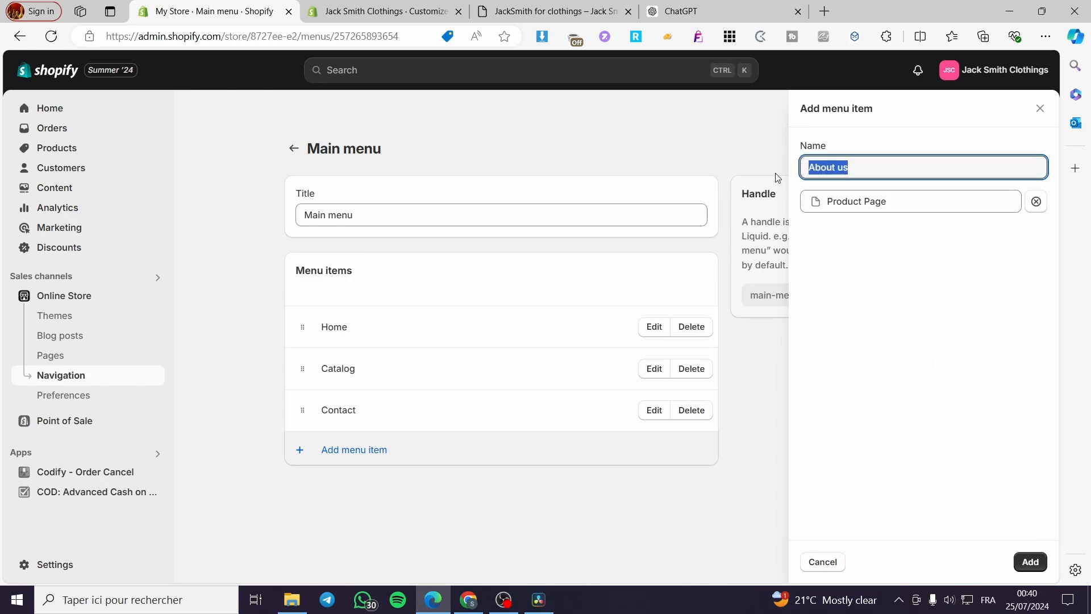
type("Produc")
left_click(1030, 561)
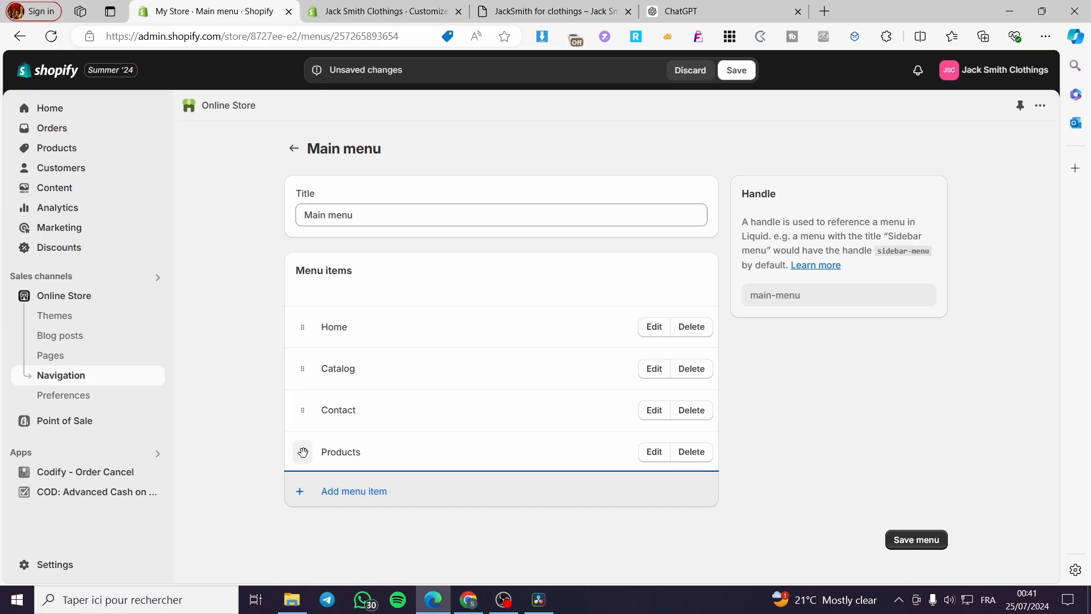
- Move the Products item directly below Home in the Main menu and save the menu
left_click_drag(303, 454, 305, 391)
left_click(927, 545)
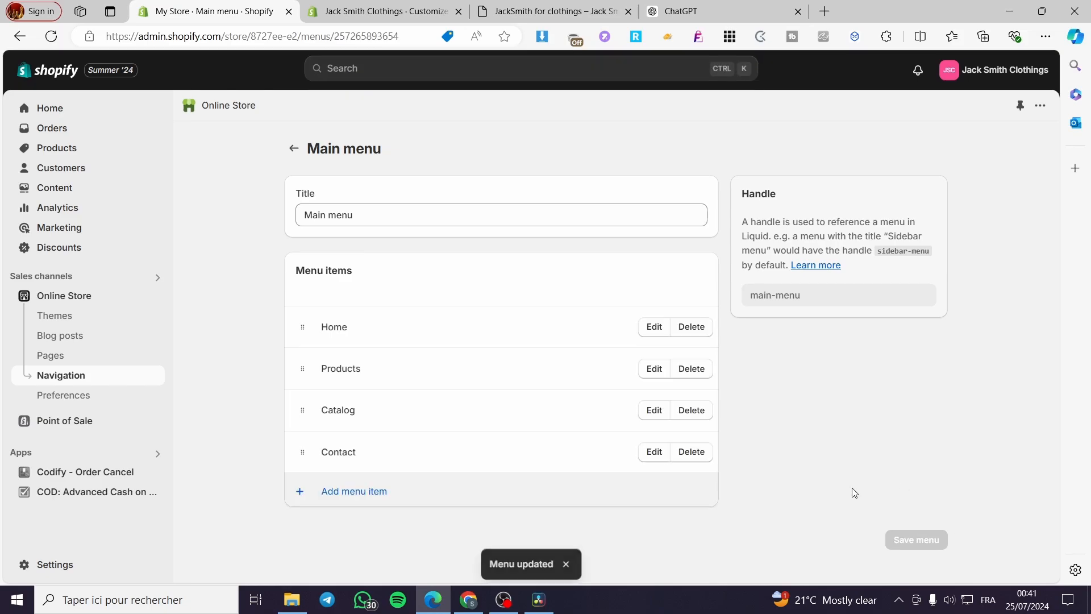
- Reload the theme editor, discarding its unsaved changes, until the header preview uses the updated Main menu
left_click(406, 4)
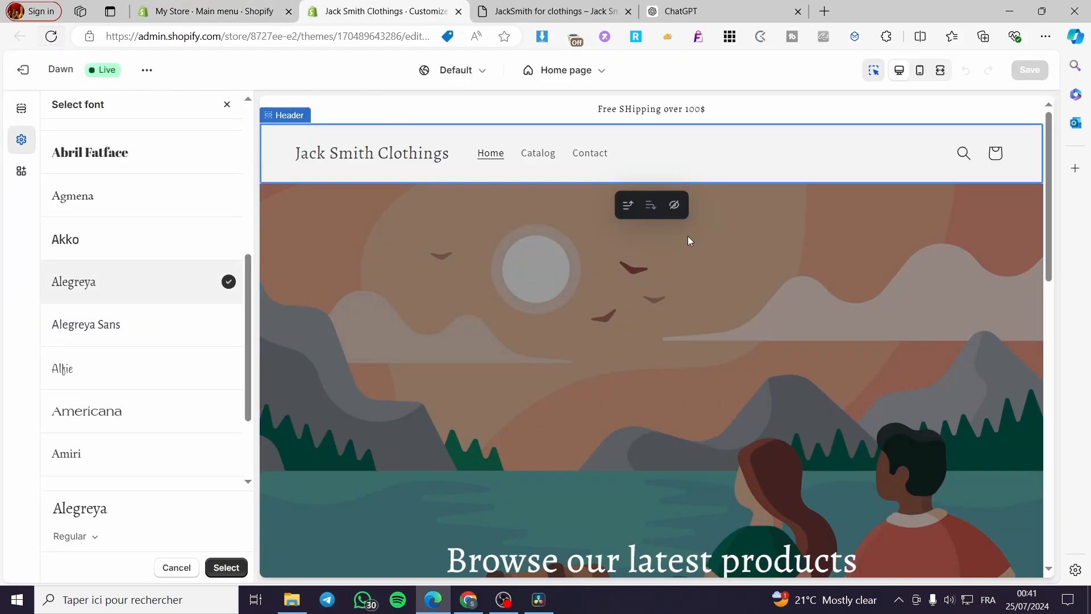
left_click(50, 36)
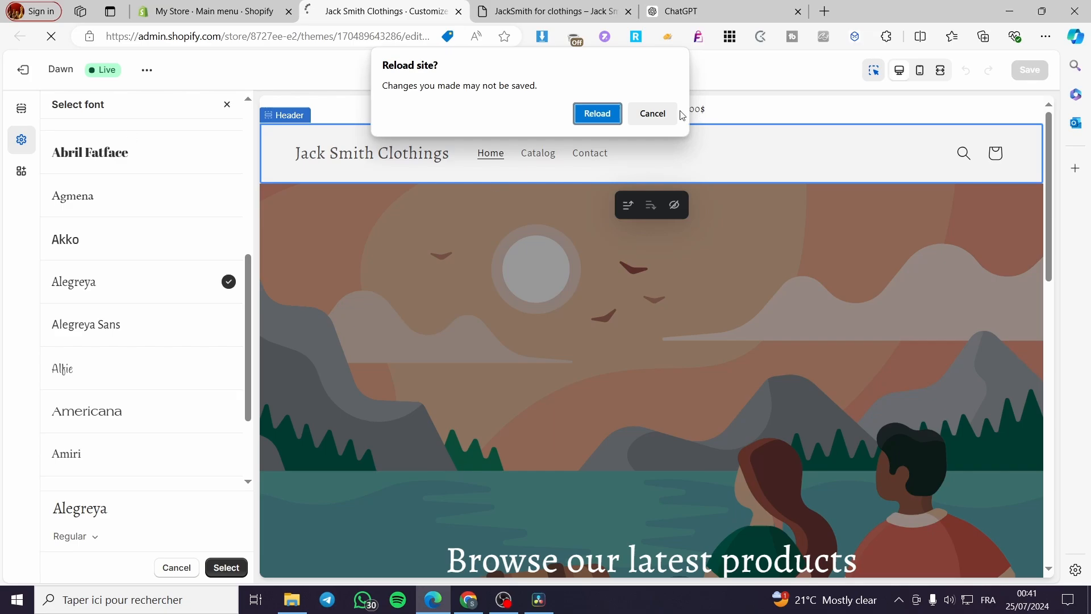
left_click(606, 113)
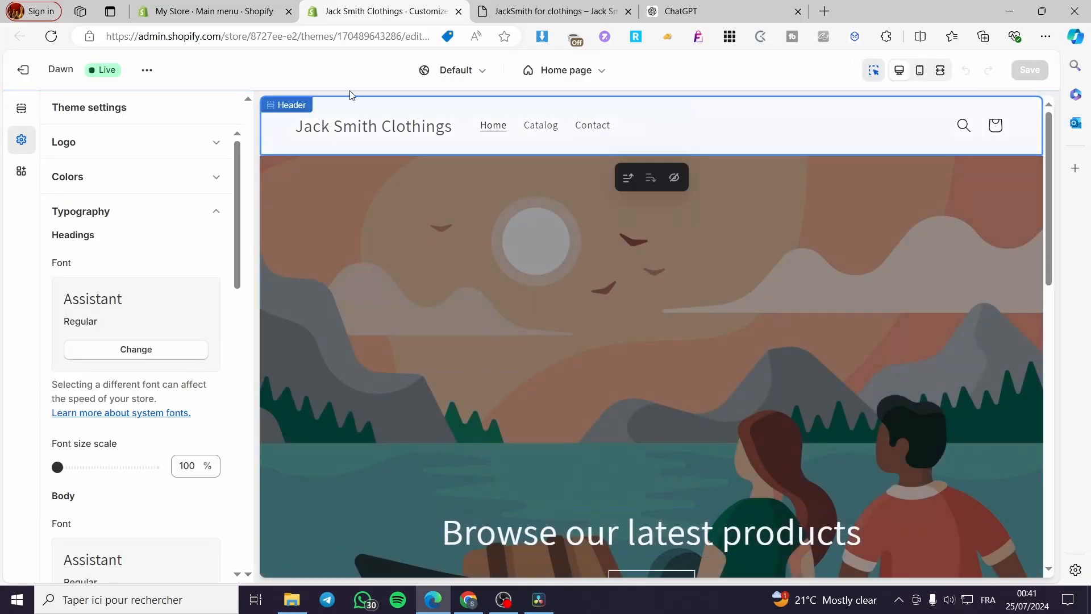
left_click(51, 37)
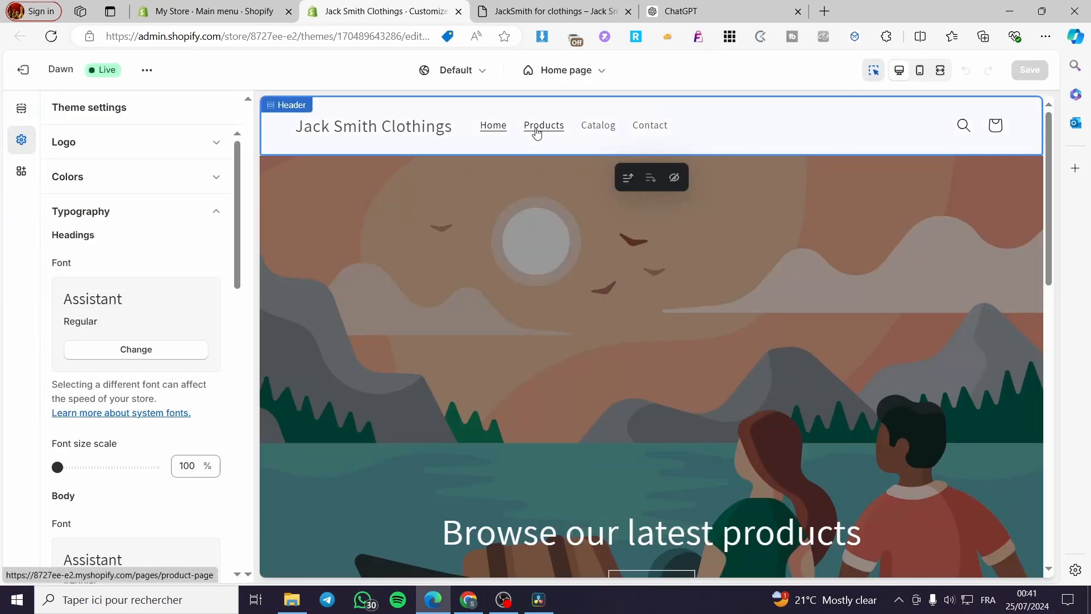
- Follow the preview header's Products link, look through the Product Page, and compare the preview's header with the live storefront's
left_click(539, 130)
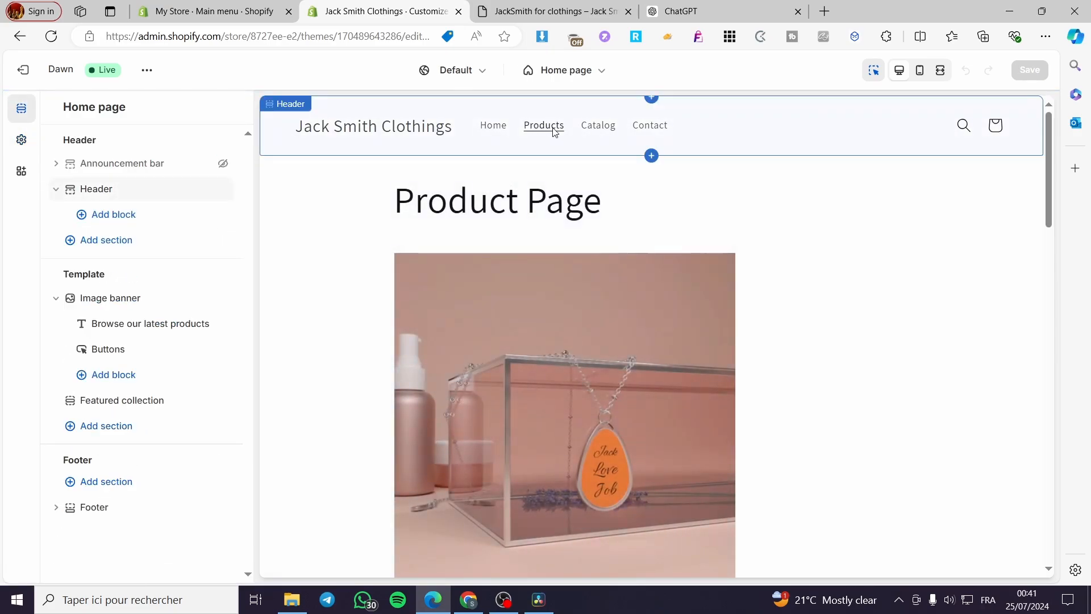
scroll(769, 304, "down", 1)
scroll(769, 304, "down", 12)
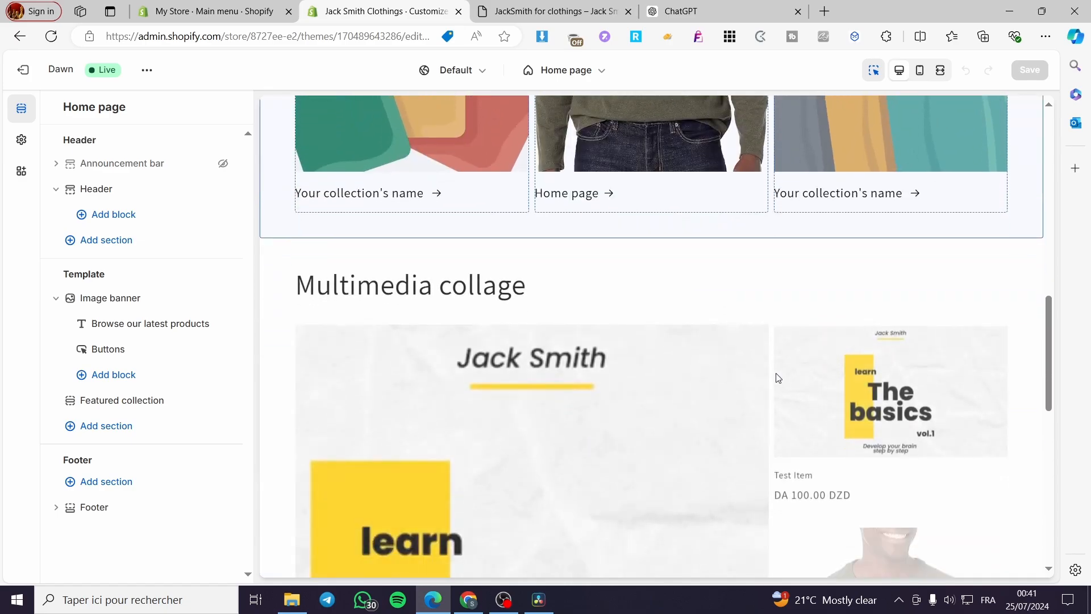
scroll(775, 378, "up", 2)
scroll(534, 443, "up", 5)
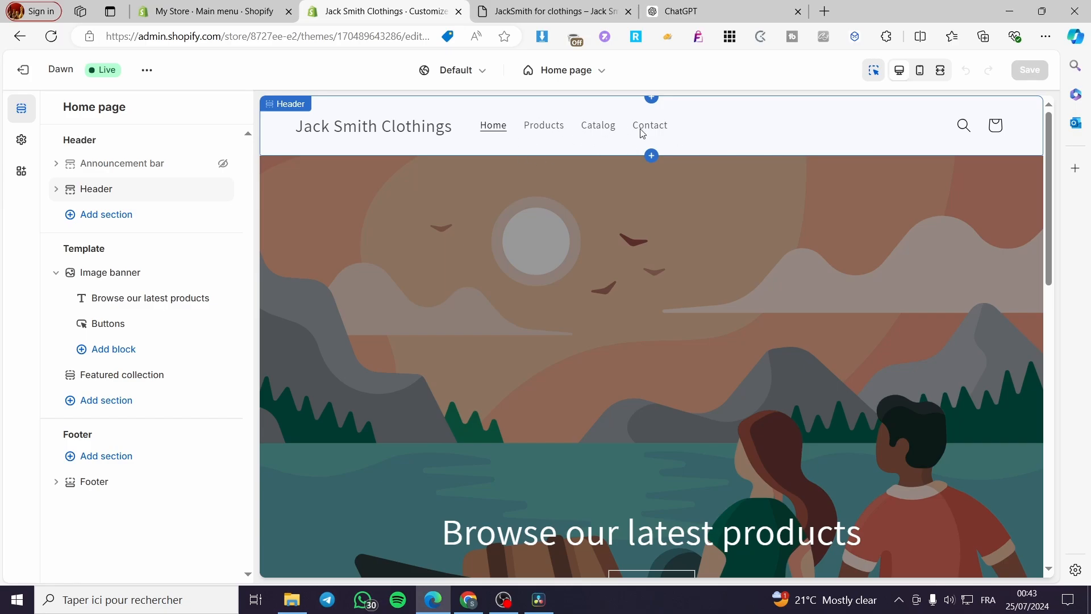
left_click(506, 5)
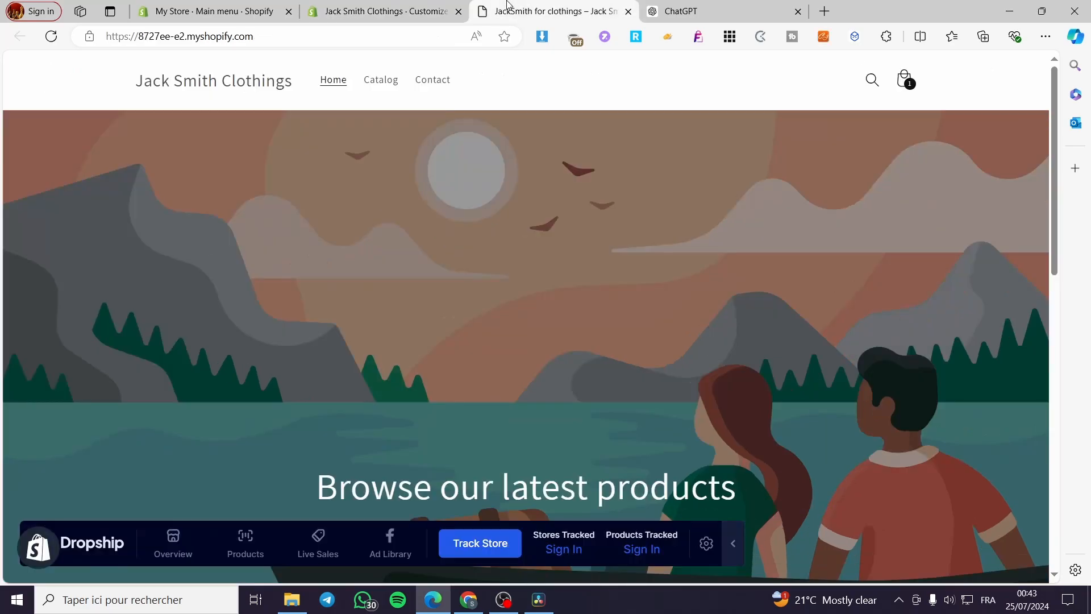
left_click(415, 5)
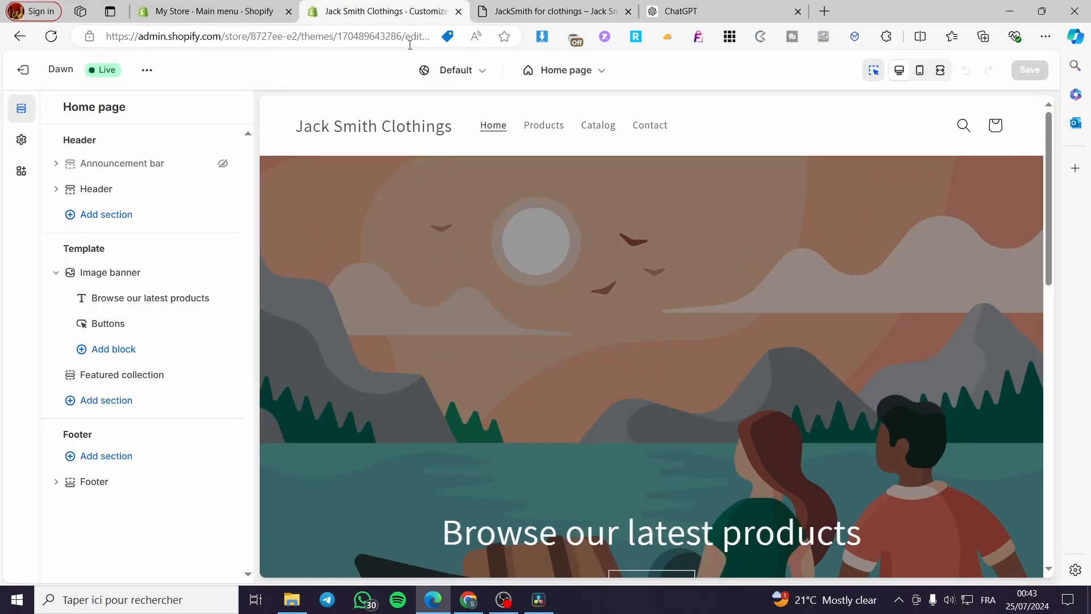